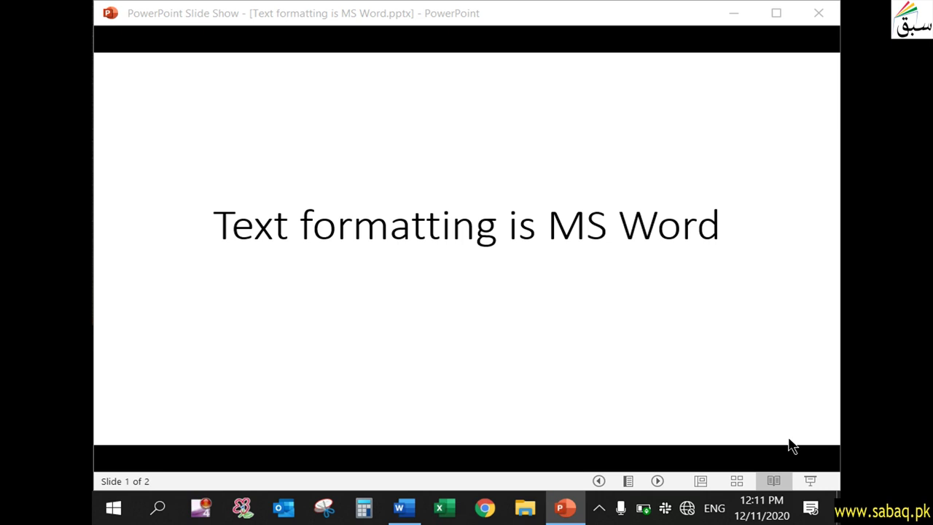
Step: Reveal the four text-formatting bullets on slide 2, then switch to Word_1-5.docx
click(793, 446)
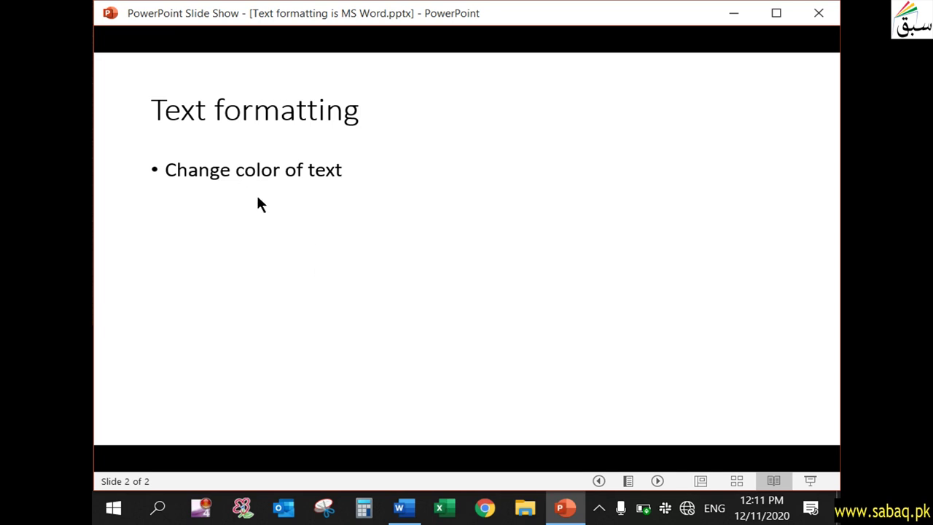
click(335, 210)
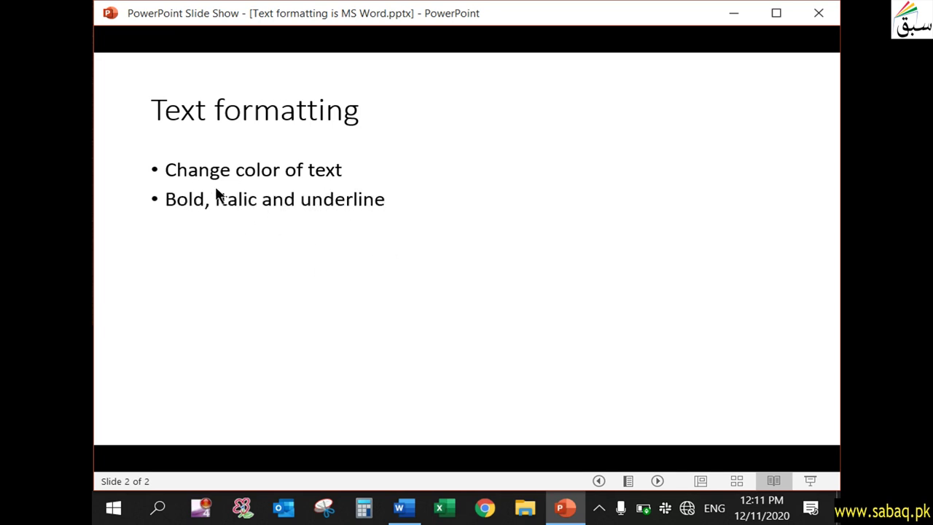
click(390, 199)
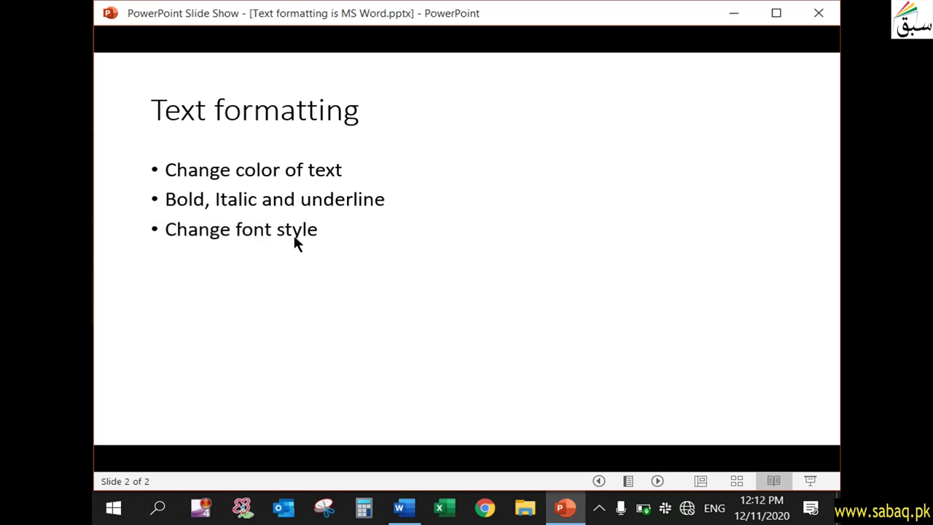
click(451, 228)
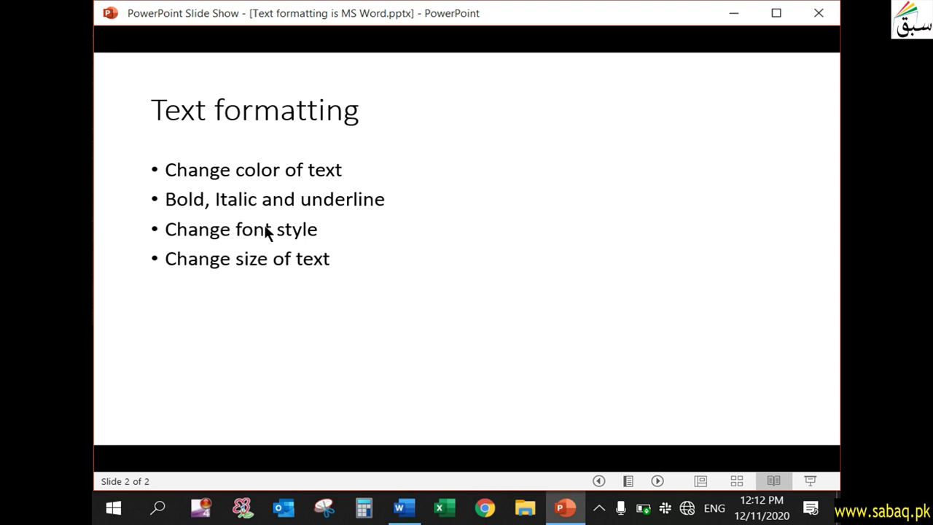
click(408, 510)
click(180, 291)
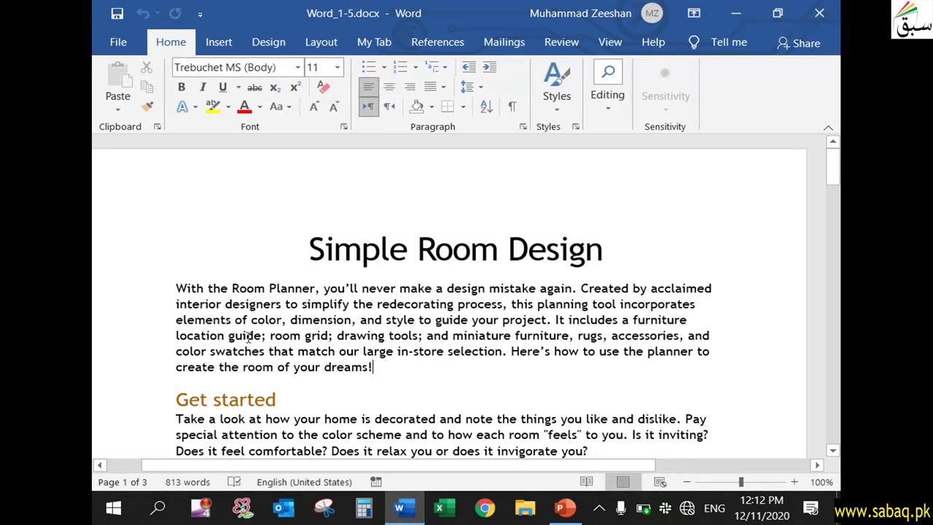
scroll(195, 336, down, 2)
scroll(195, 337, up, 2)
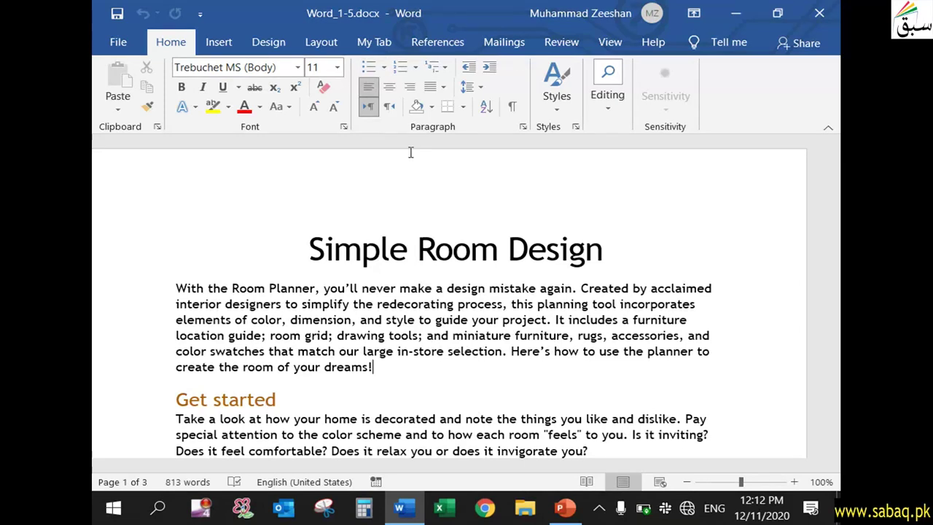
scroll(385, 393, down, 2)
scroll(385, 394, down, 2)
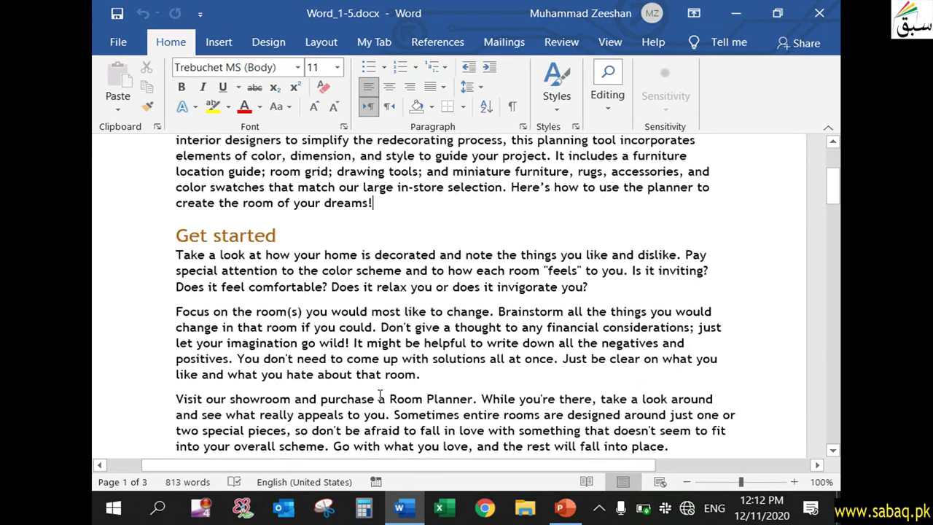
scroll(320, 408, down, 1)
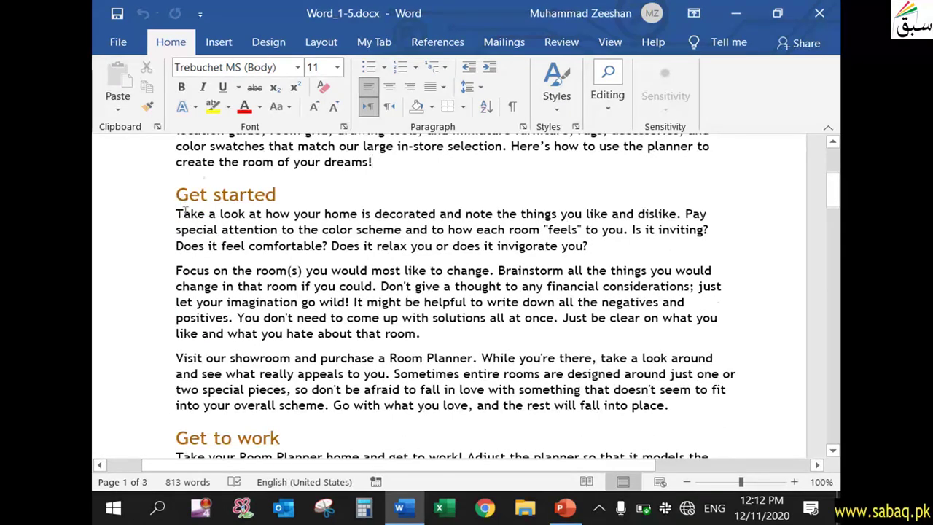
scroll(191, 216, up, 4)
scroll(194, 218, down, 4)
scroll(198, 231, down, 3)
scroll(197, 230, up, 2)
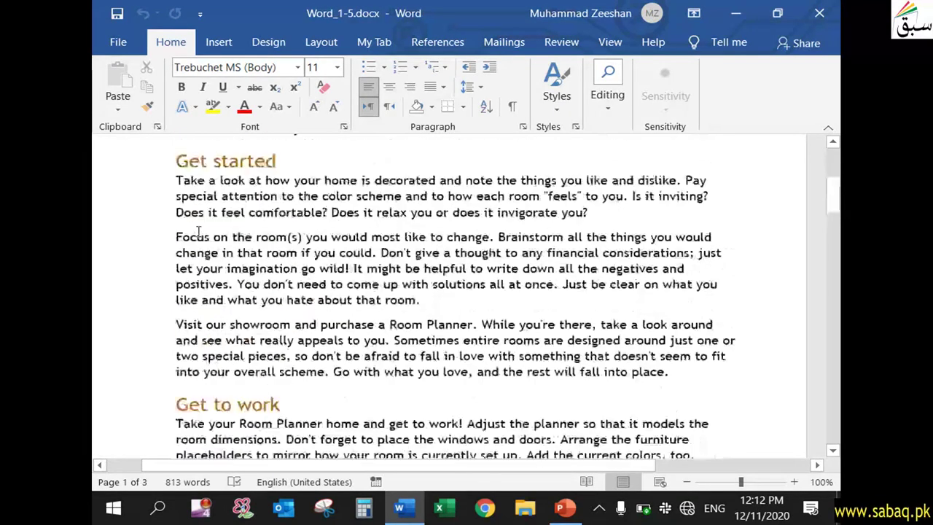
scroll(187, 235, up, 1)
drag(177, 194, 275, 194)
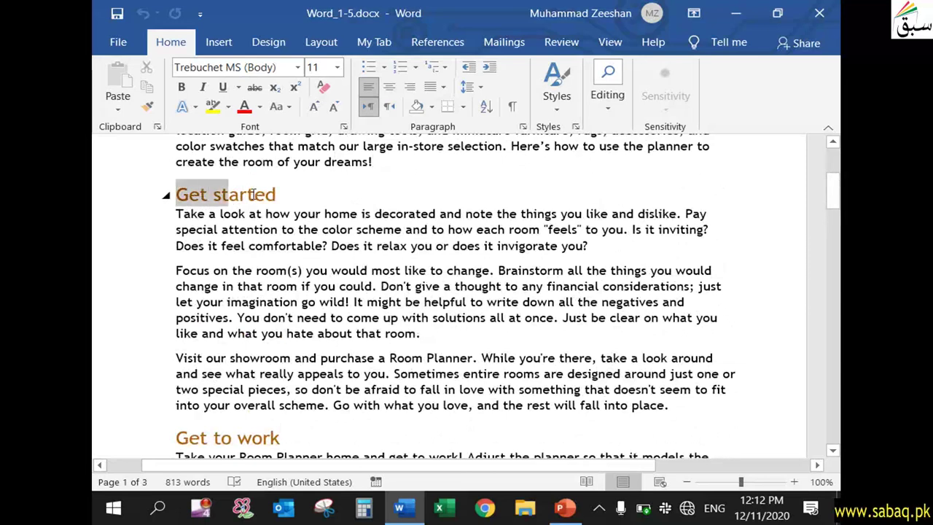
click(260, 246)
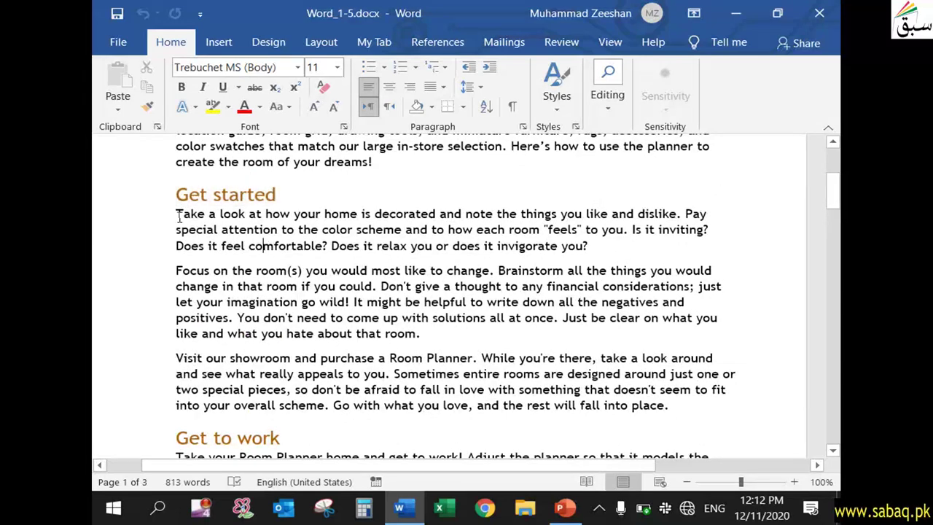
drag(177, 213, 677, 405)
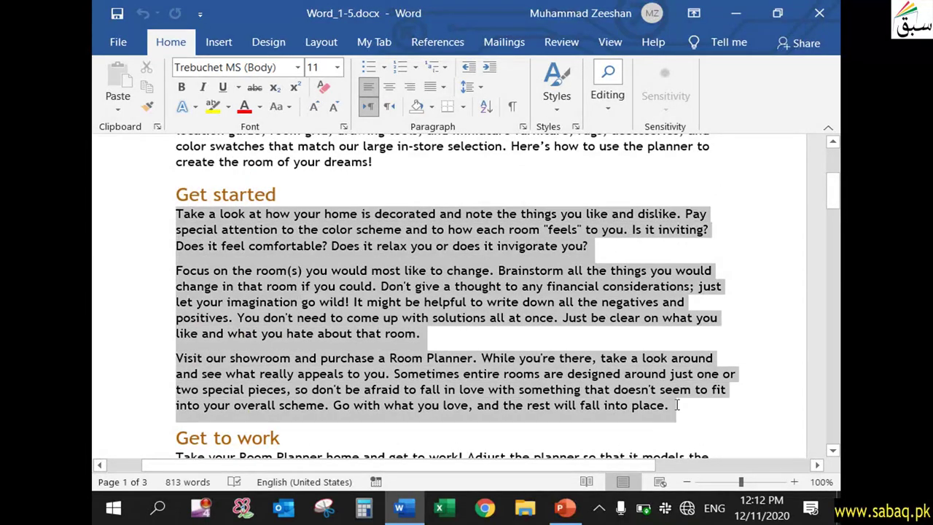
scroll(657, 438, down, 3)
drag(176, 313, 288, 314)
scroll(288, 315, down, 3)
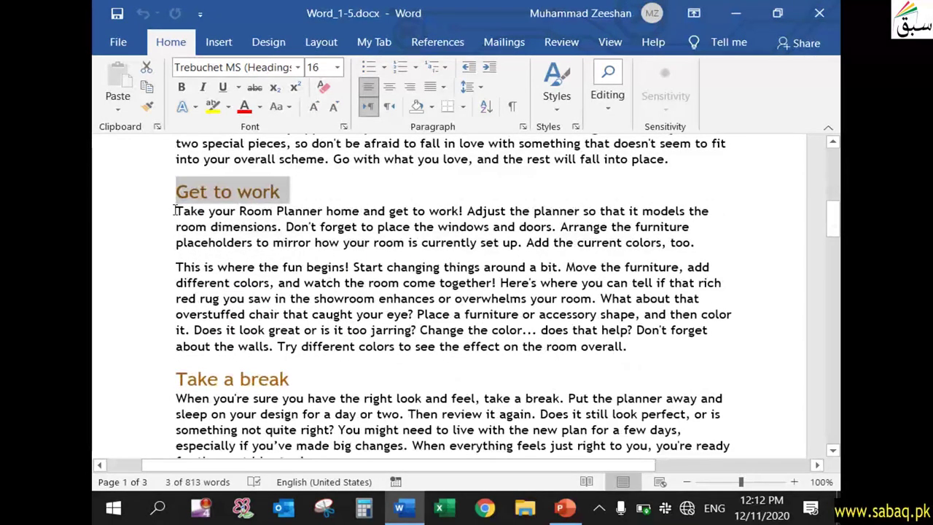
drag(175, 211, 627, 347)
scroll(608, 365, up, 2)
scroll(608, 365, up, 5)
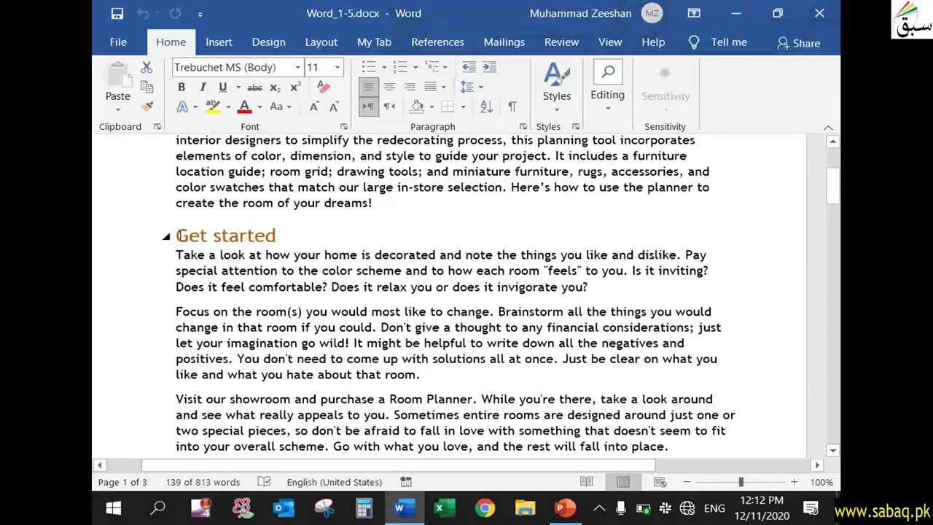
drag(177, 235, 277, 236)
scroll(285, 321, down, 4)
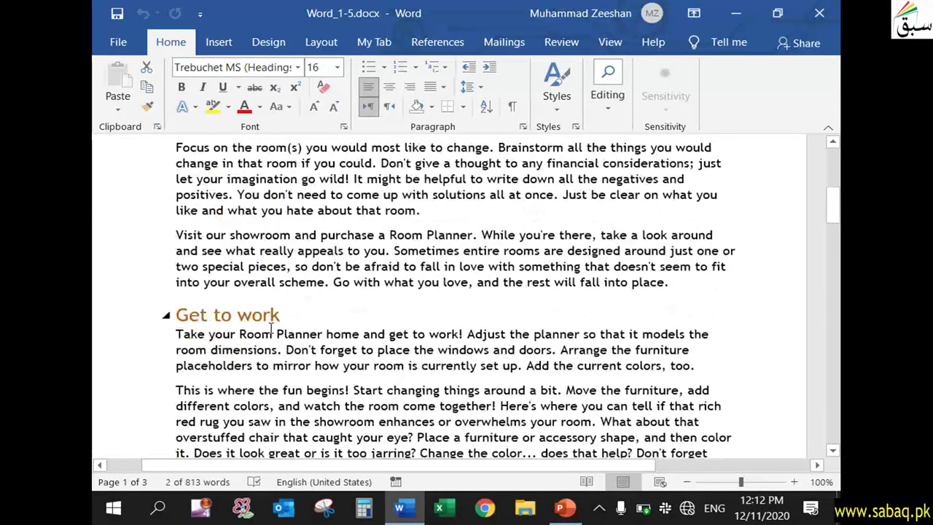
drag(286, 321, 175, 316)
scroll(306, 274, up, 3)
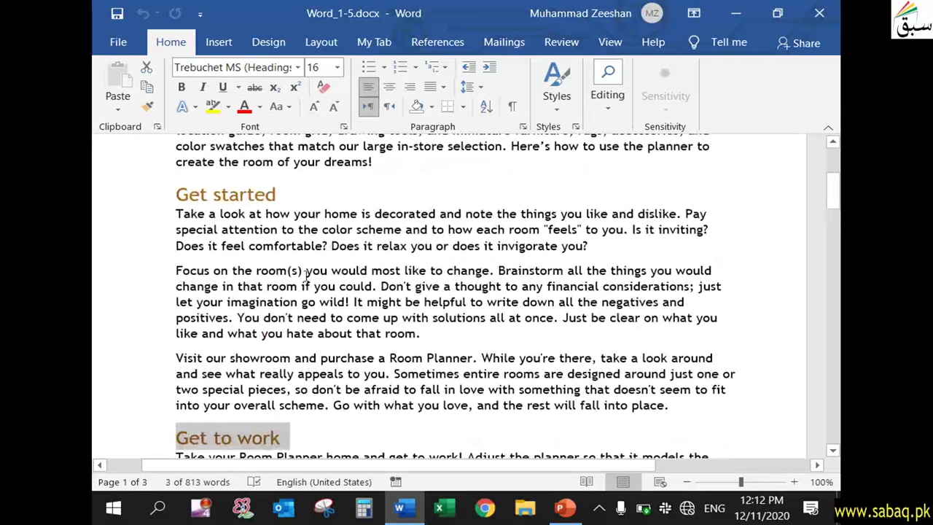
click(294, 234)
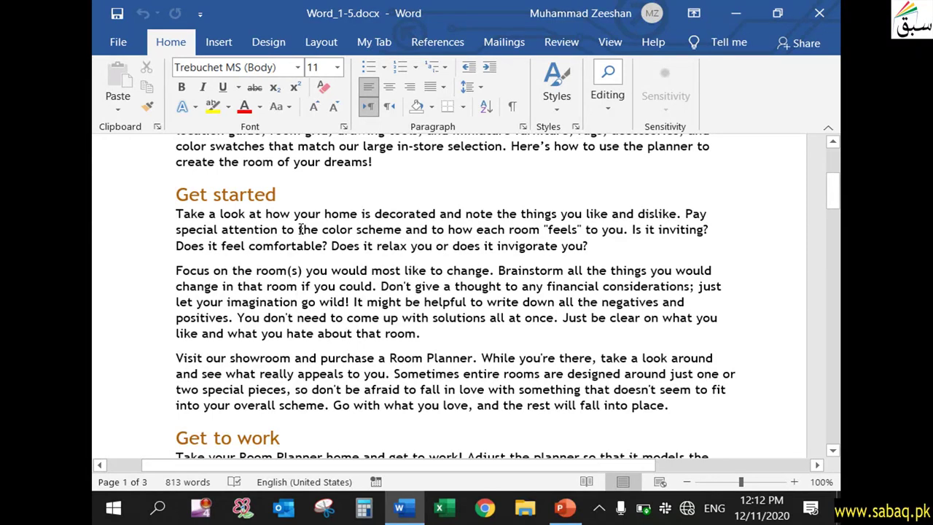
drag(175, 213, 669, 408)
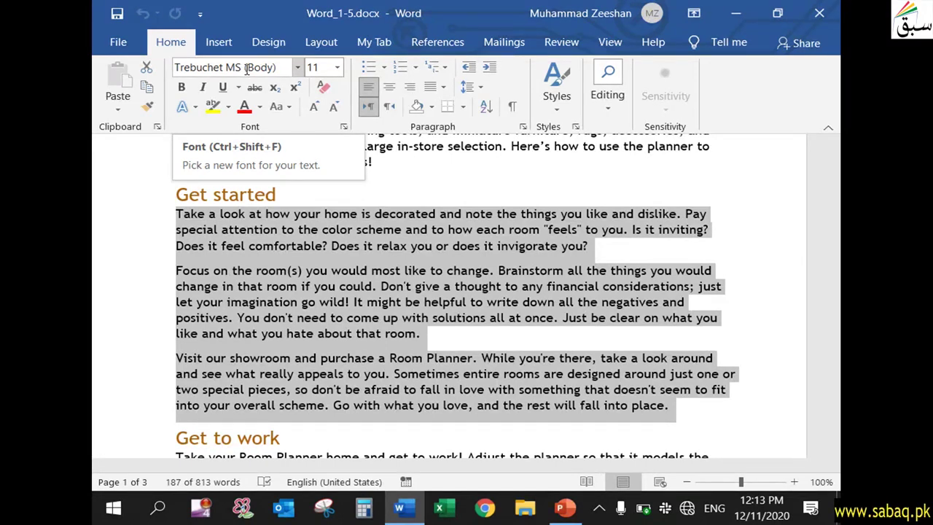
Step: Change the font of the three Get started body paragraphs to Yu Gothic Medium
click(298, 68)
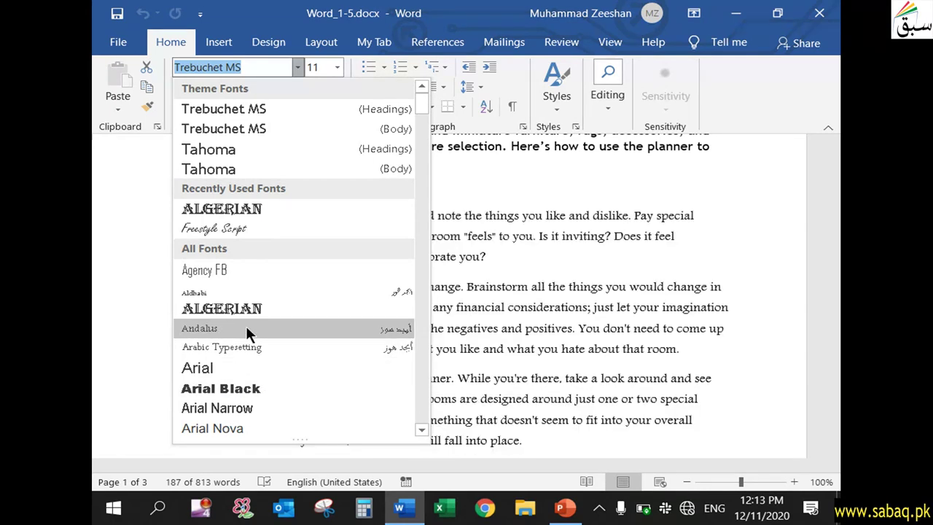
scroll(245, 325, down, 1)
scroll(247, 328, down, 1)
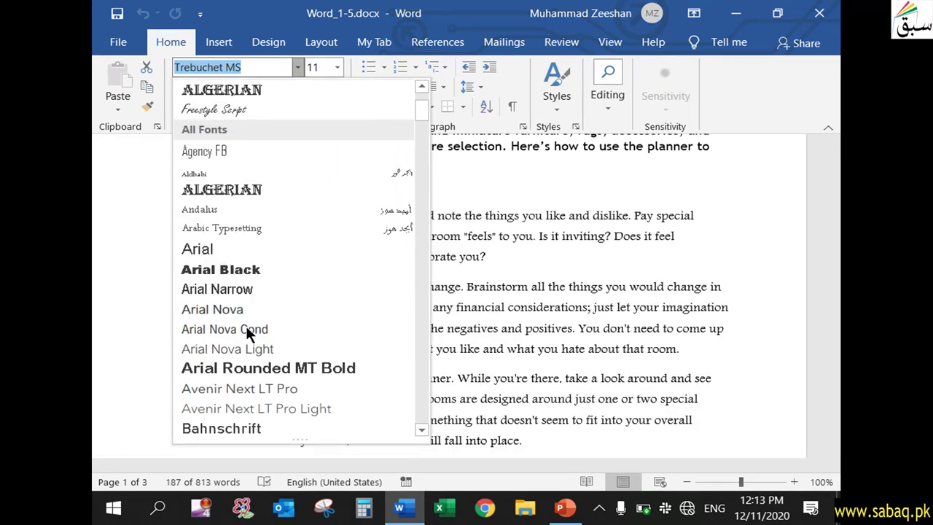
scroll(247, 327, down, 1)
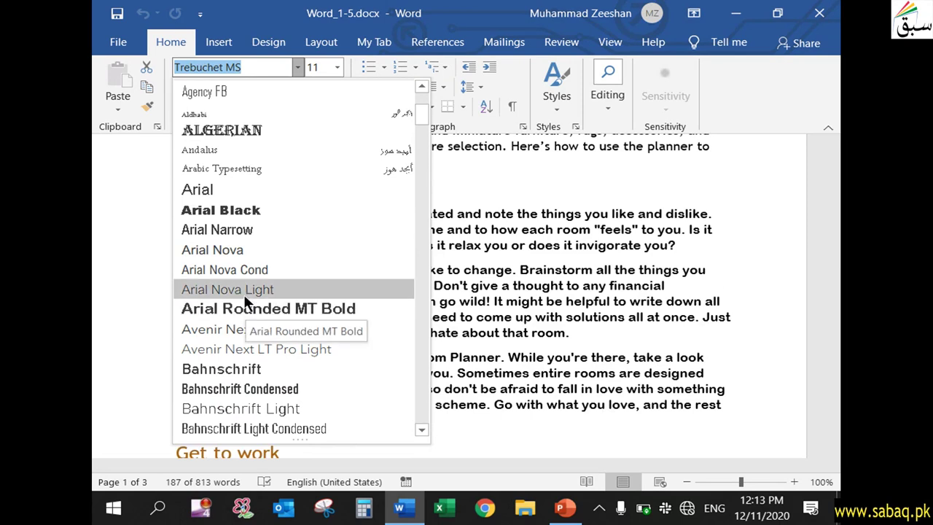
scroll(242, 312, down, 1)
scroll(242, 310, down, 1)
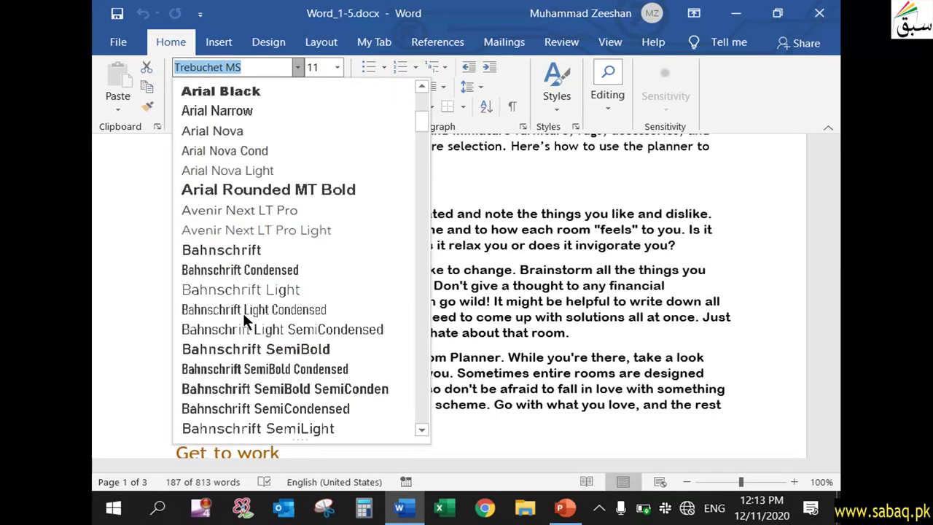
scroll(243, 313, down, 2)
scroll(242, 310, down, 1)
scroll(243, 312, down, 1)
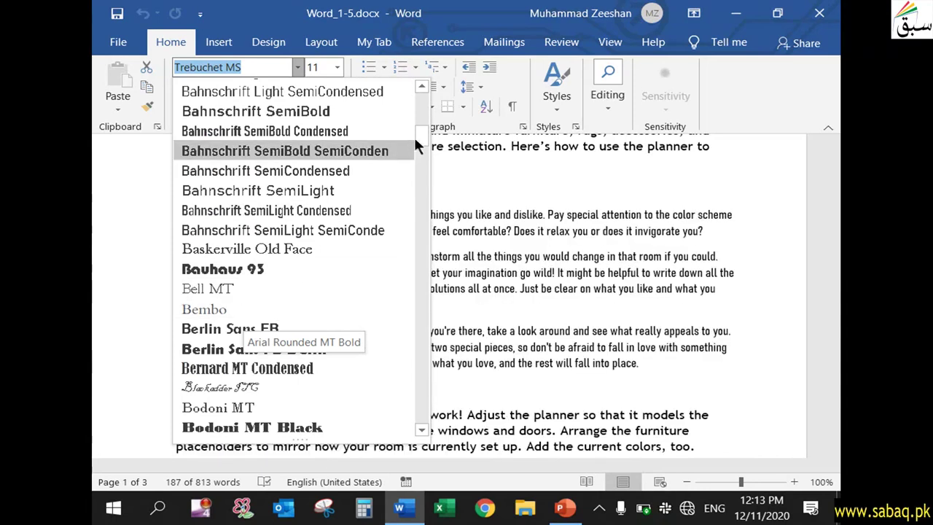
drag(425, 141, 423, 430)
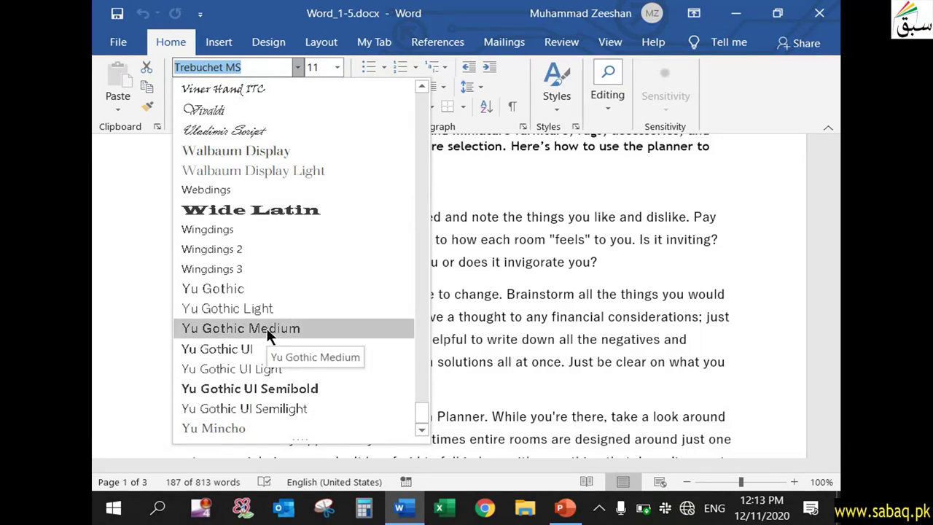
click(268, 329)
click(332, 261)
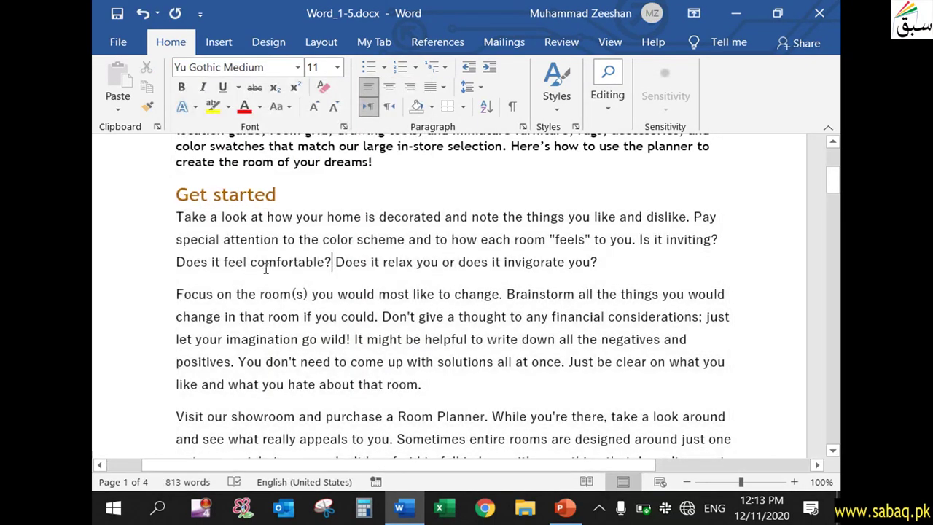
scroll(260, 283, down, 3)
Step: Make the opening sentence of the first Get started paragraph bold
scroll(261, 283, down, 2)
click(245, 284)
scroll(320, 219, up, 5)
scroll(329, 211, up, 1)
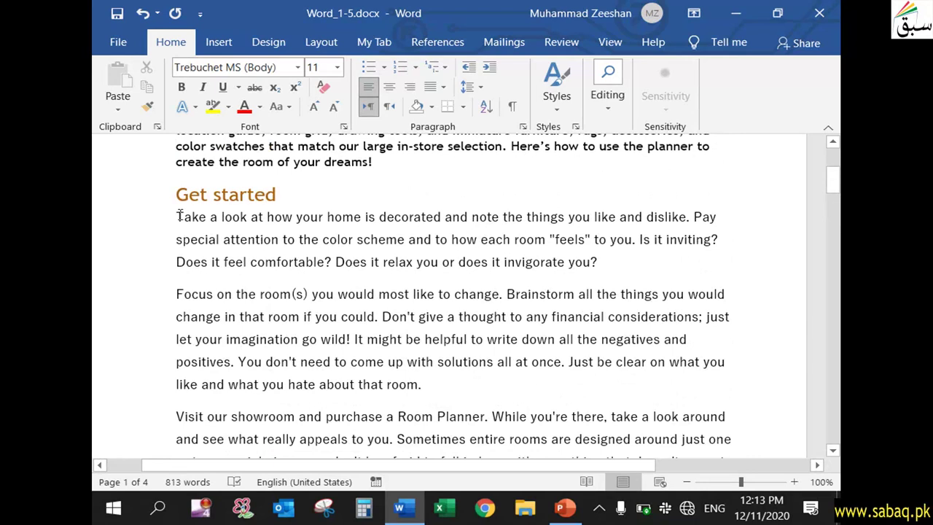
drag(177, 217, 604, 256)
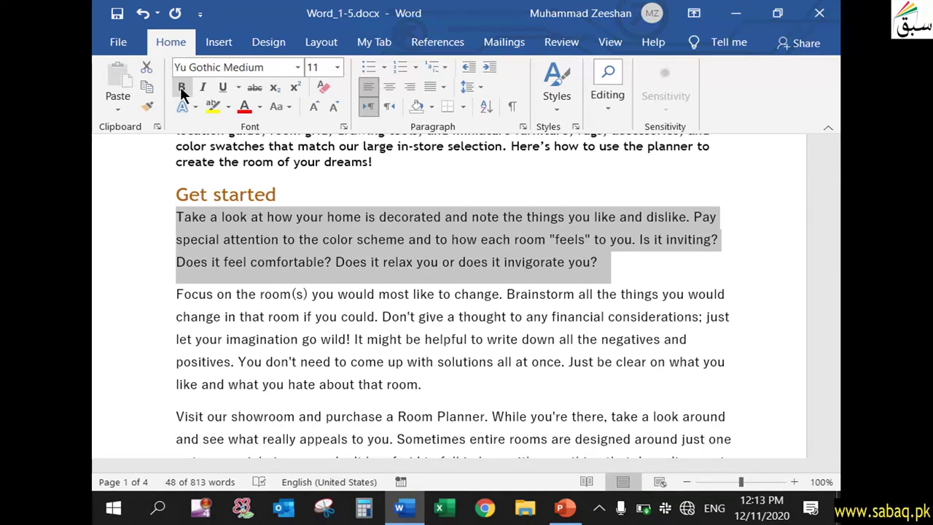
drag(175, 216, 686, 218)
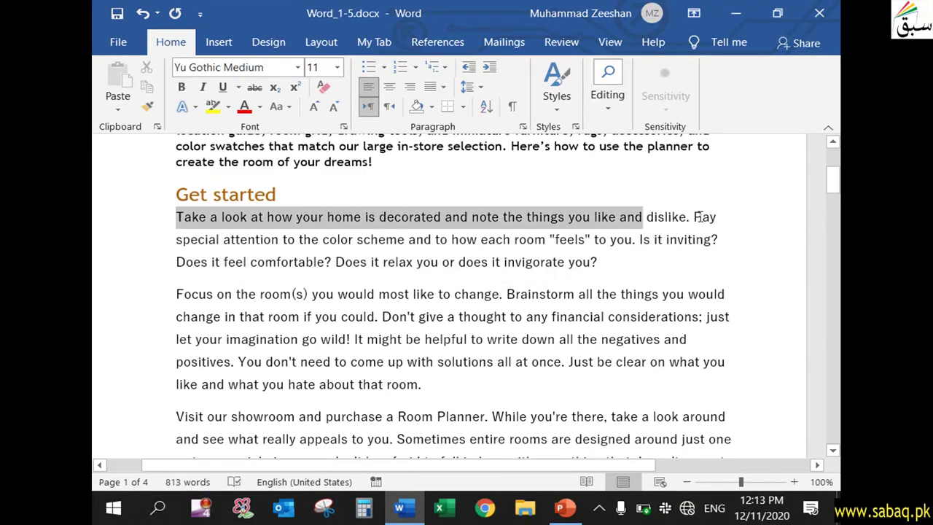
click(182, 88)
click(313, 266)
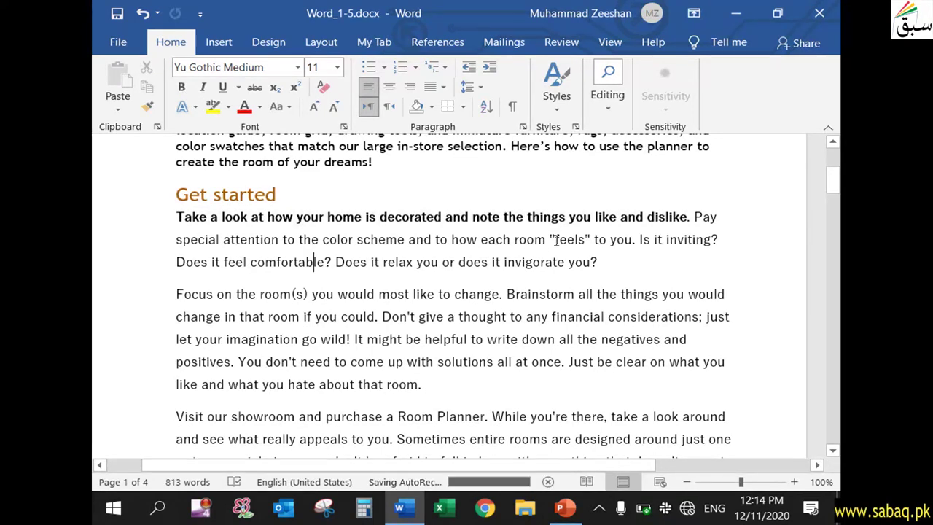
Step: Italicise the word 'feels' in the first paragraph
drag(556, 239, 587, 239)
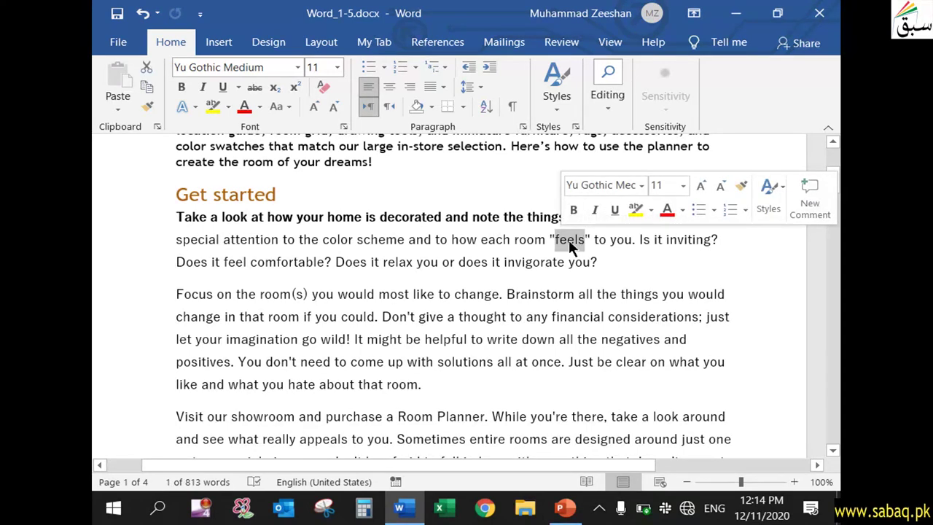
click(203, 88)
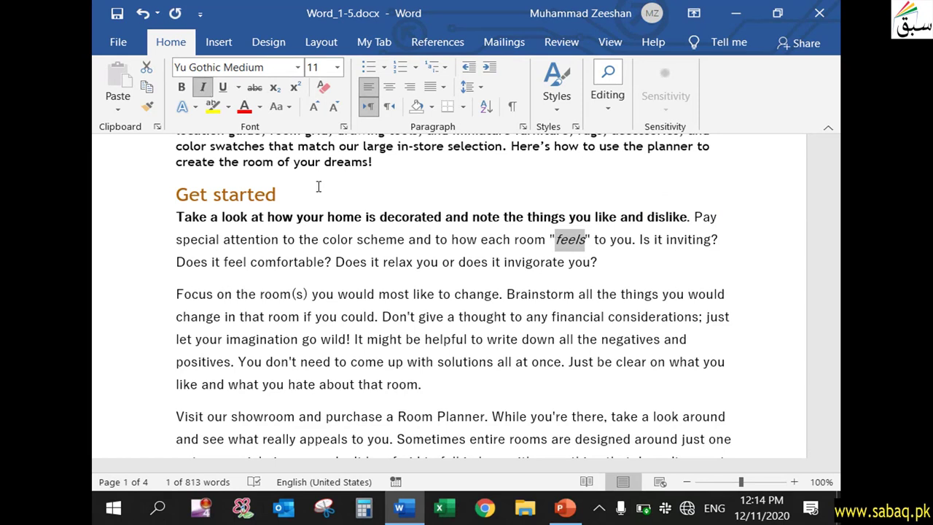
click(477, 306)
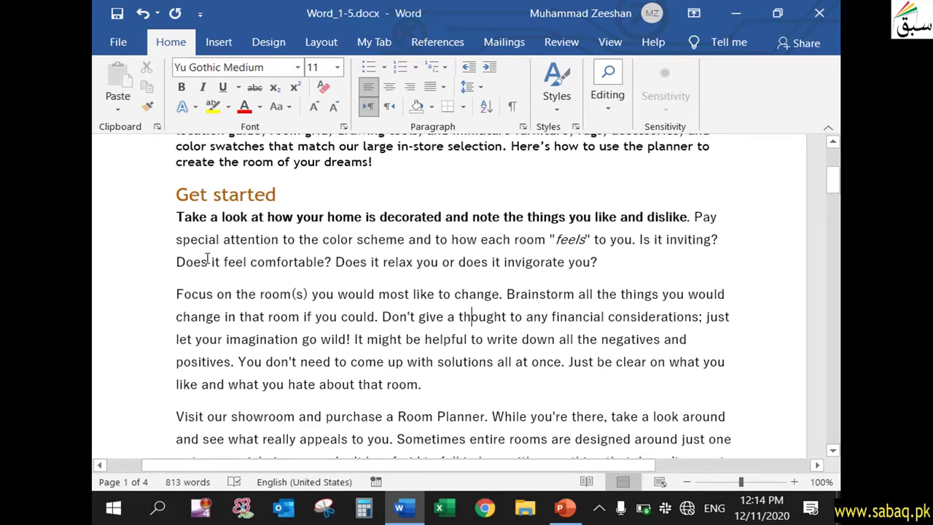
drag(175, 262, 304, 265)
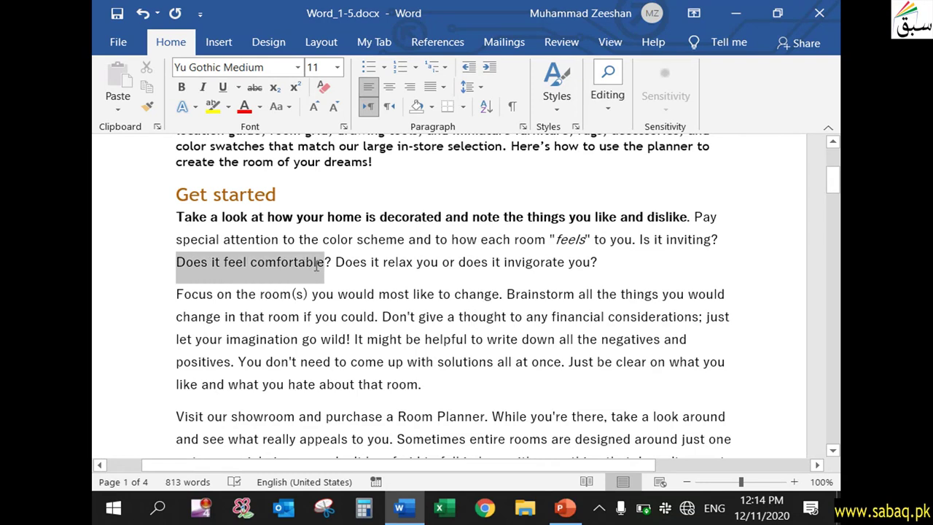
click(178, 194)
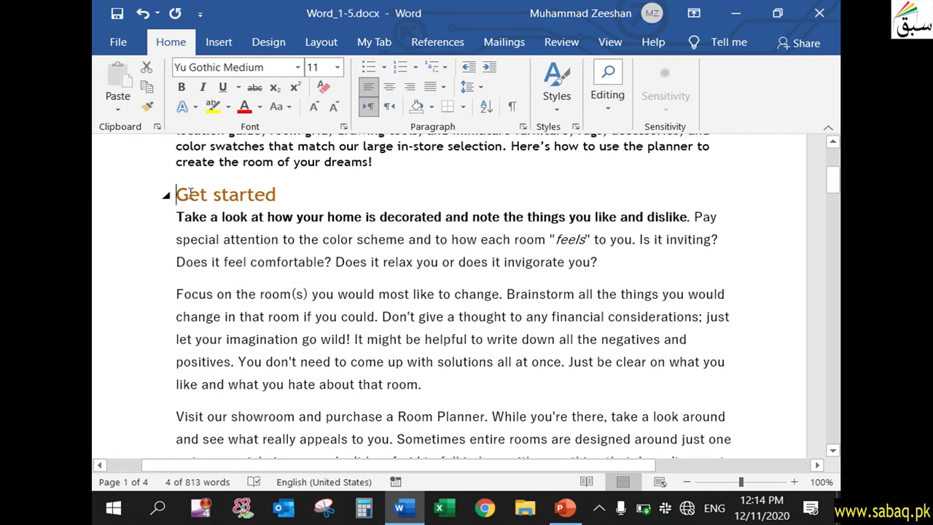
Step: Underline the Get started heading
drag(188, 194, 284, 194)
click(222, 88)
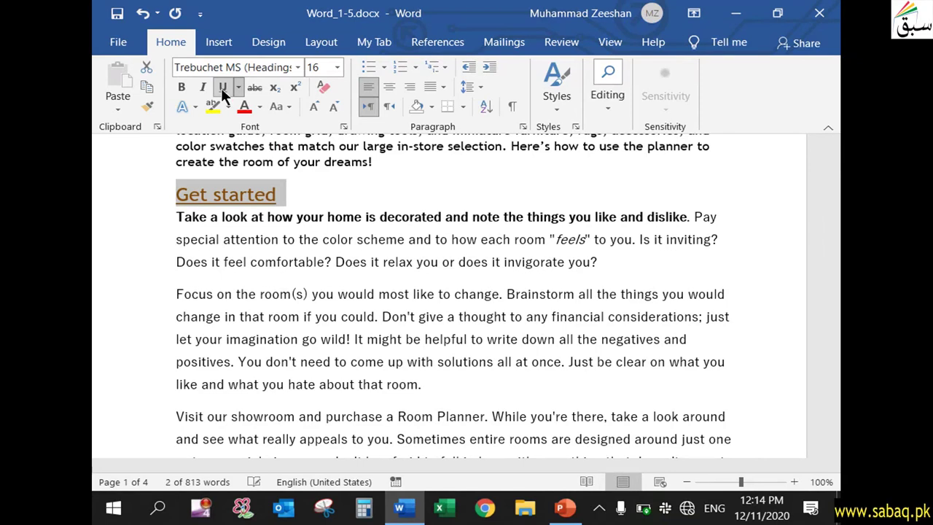
scroll(328, 335, down, 1)
click(335, 343)
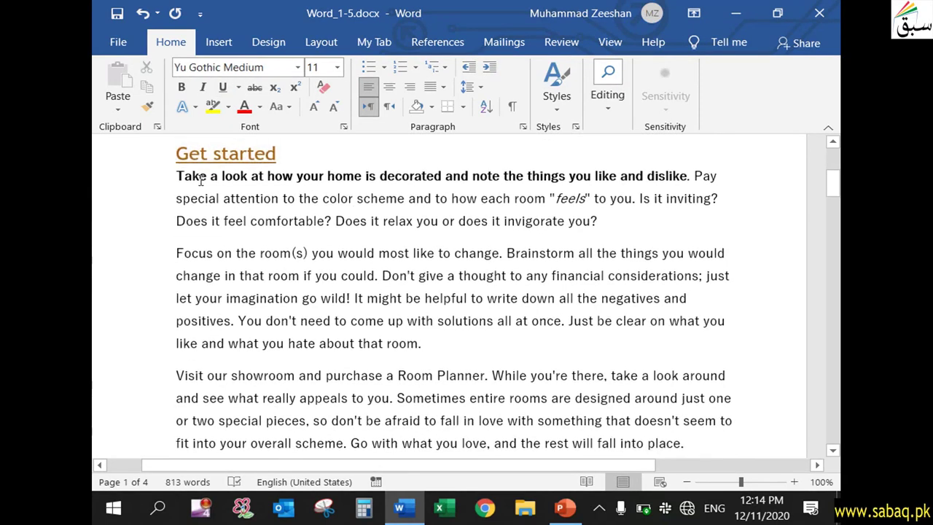
scroll(247, 296, up, 1)
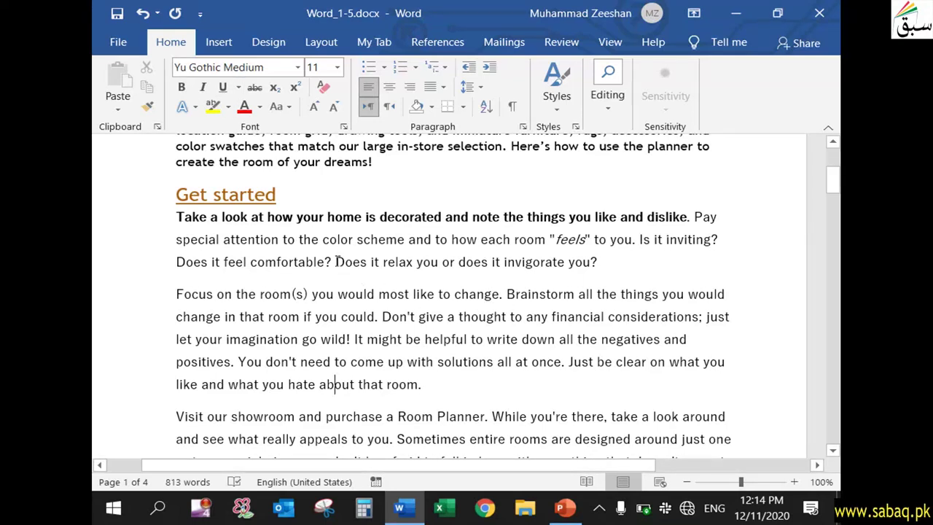
Step: Strike through 'Does it relax you or does it invigorate you?'
drag(336, 261, 599, 263)
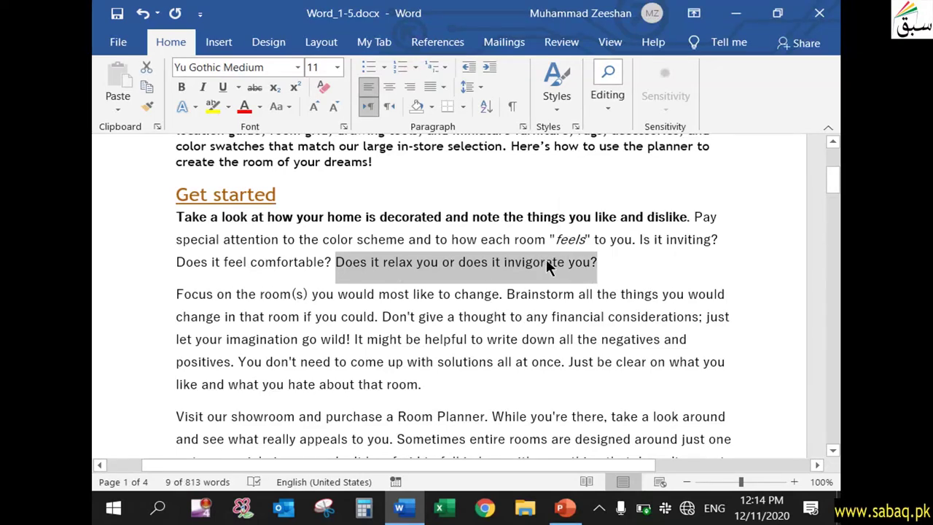
click(254, 86)
click(452, 339)
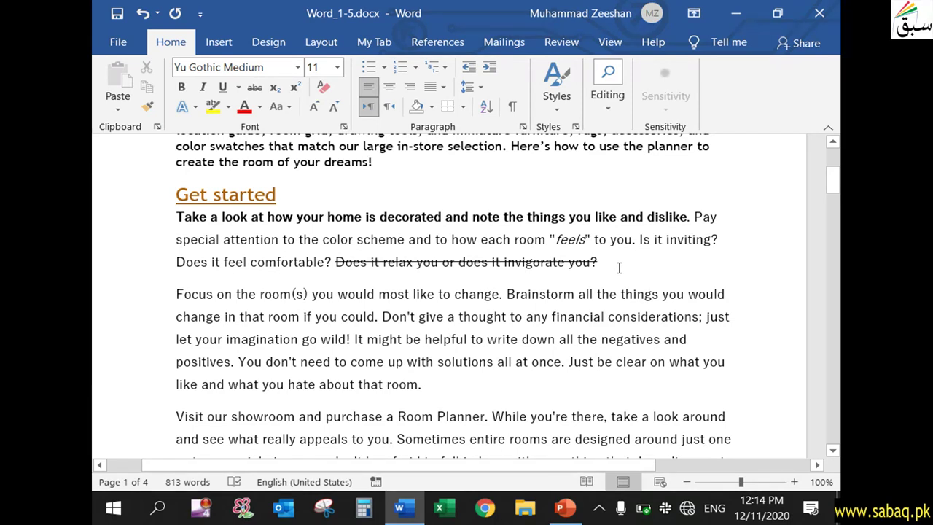
Step: Set the Get started heading's underline colour to red from Standard Colors
click(239, 88)
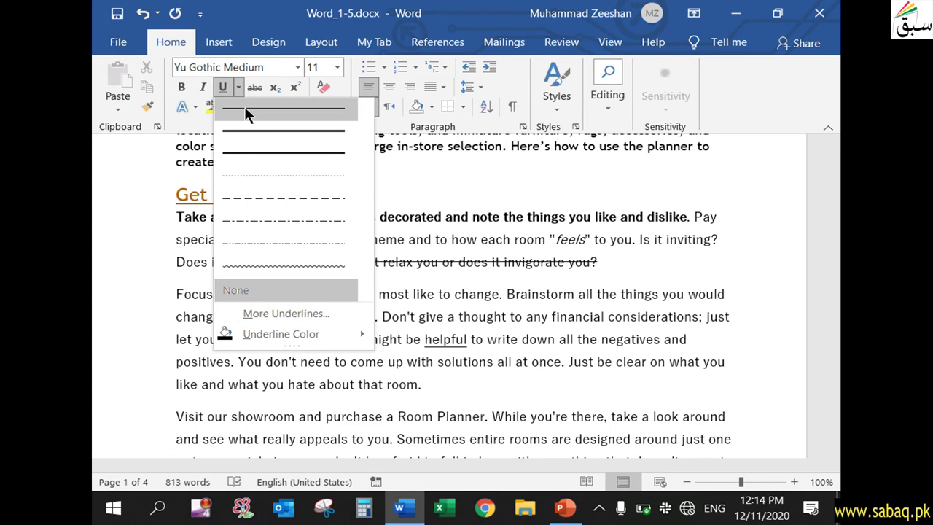
click(403, 245)
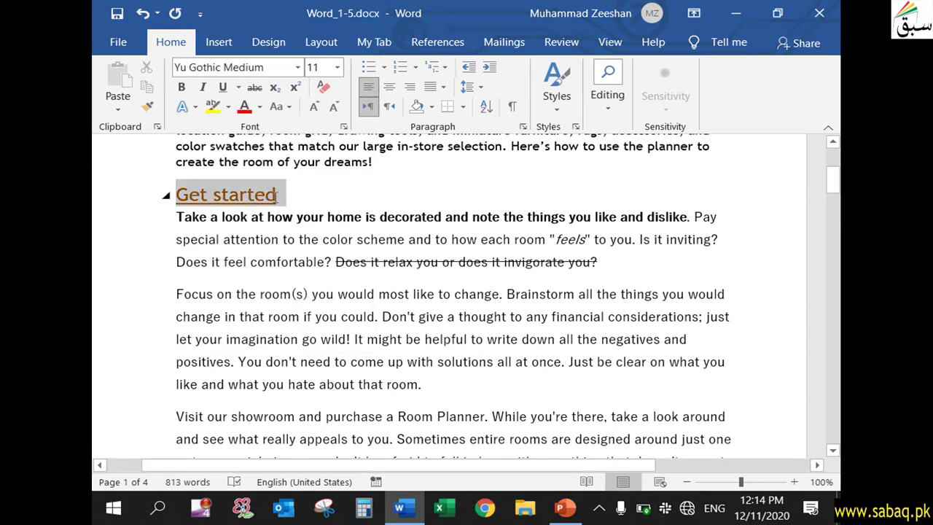
triple_click(192, 195)
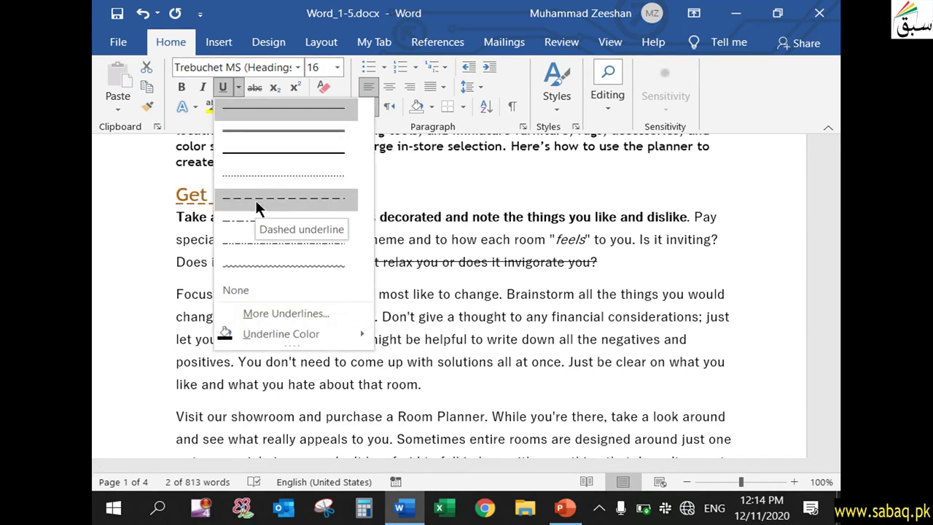
click(268, 266)
click(238, 86)
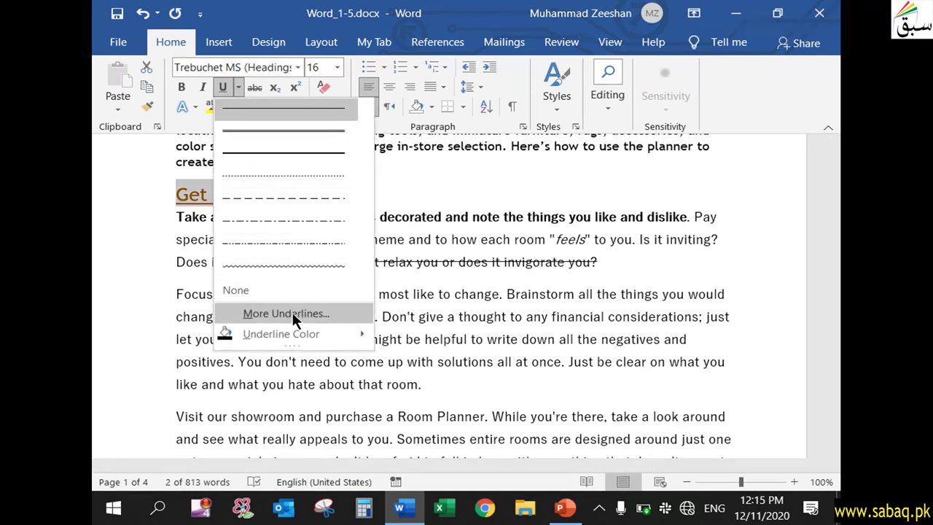
mouse_move(305, 331)
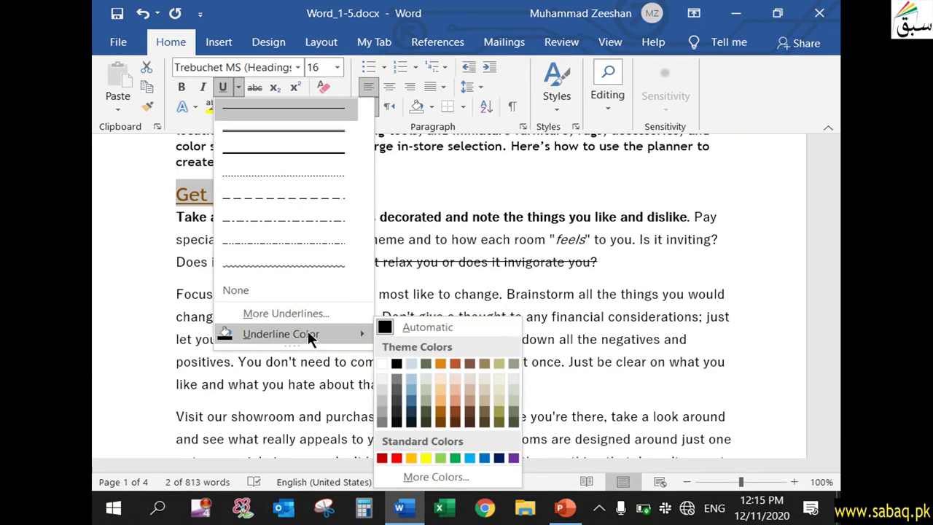
key(Escape)
key(Escape)
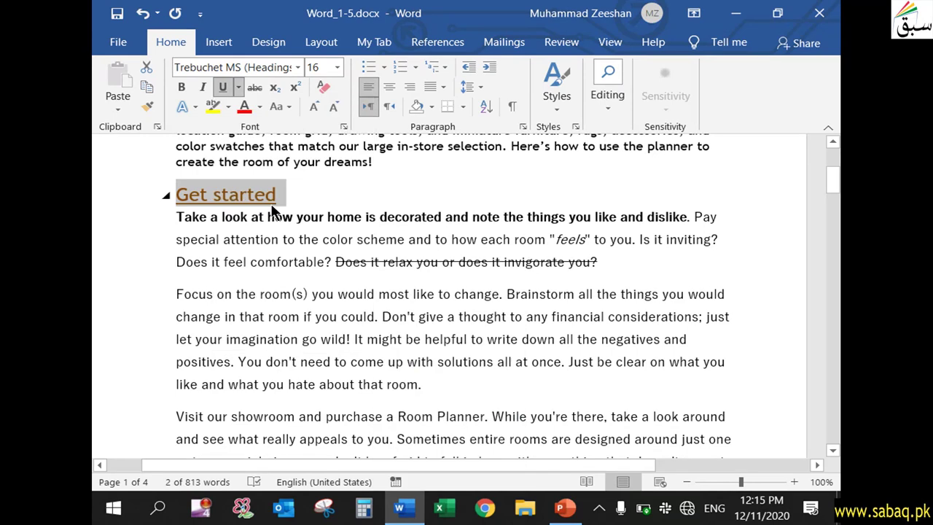
click(241, 87)
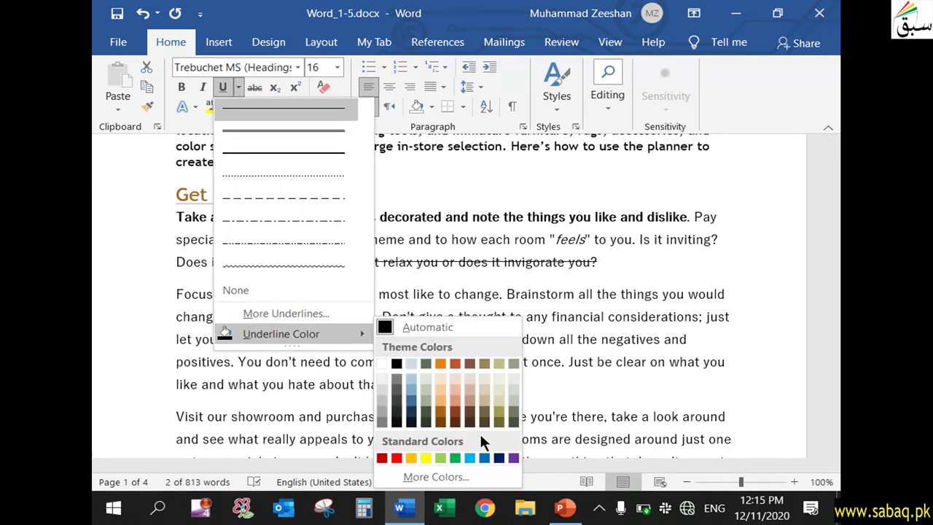
click(395, 453)
key(Right)
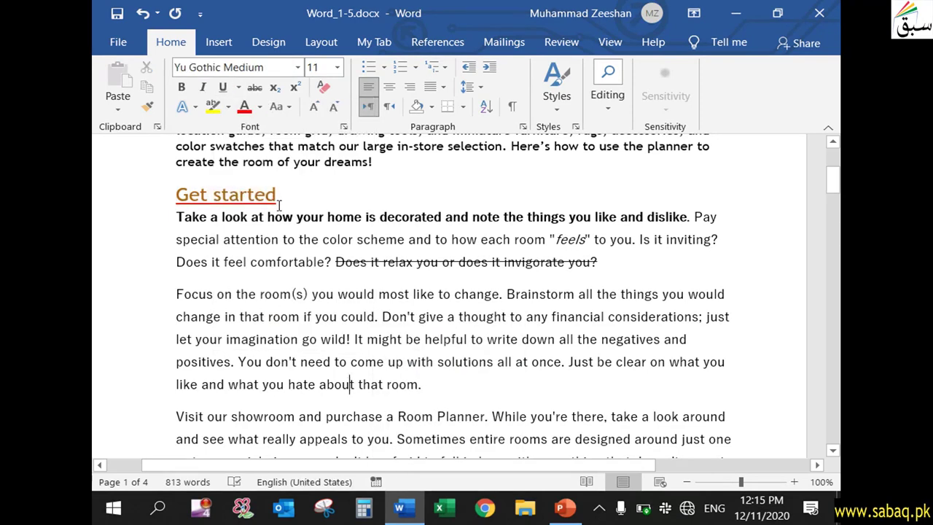
click(175, 197)
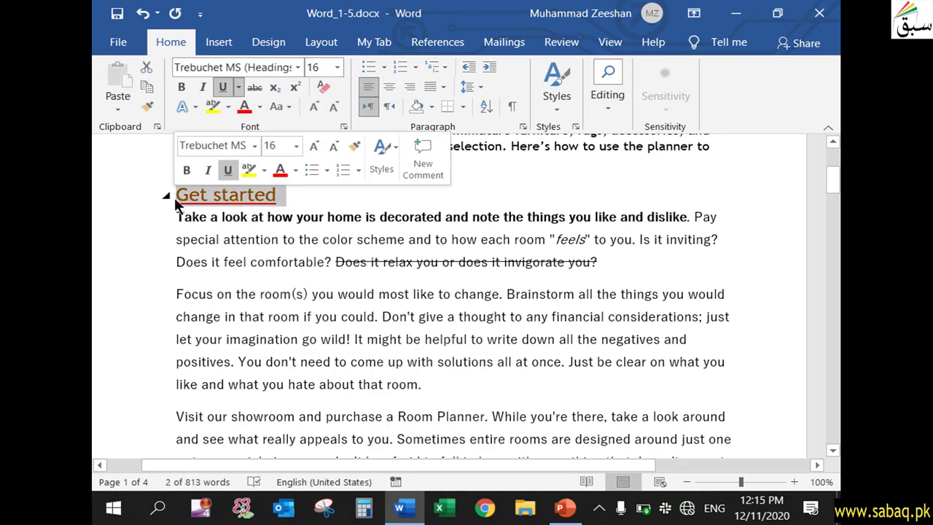
click(295, 278)
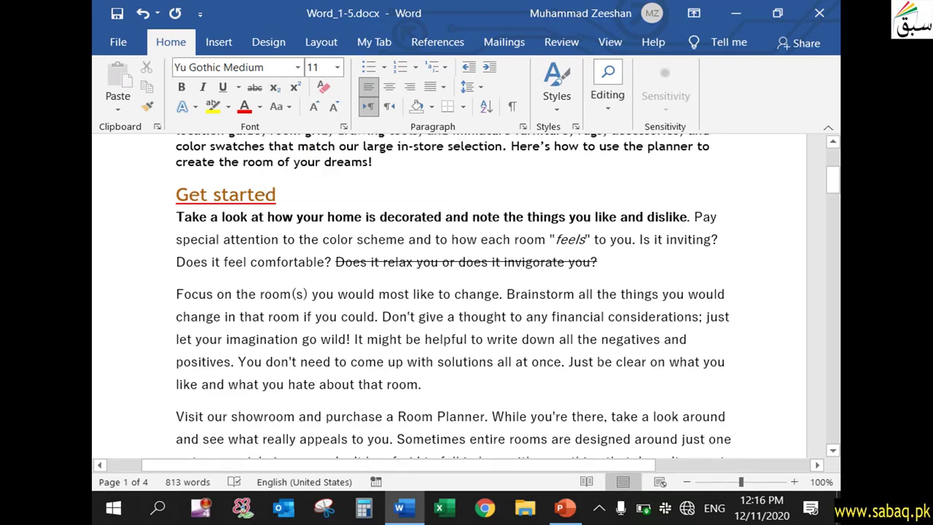
drag(830, 185, 836, 268)
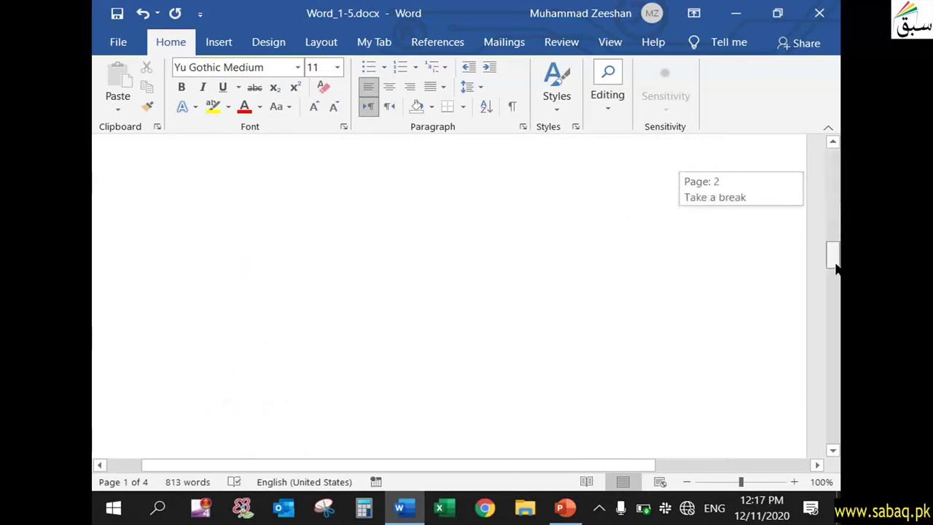
Step: Add two blank lines after 'next big step!' on page 2 and type H20
drag(836, 268, 828, 243)
click(354, 287)
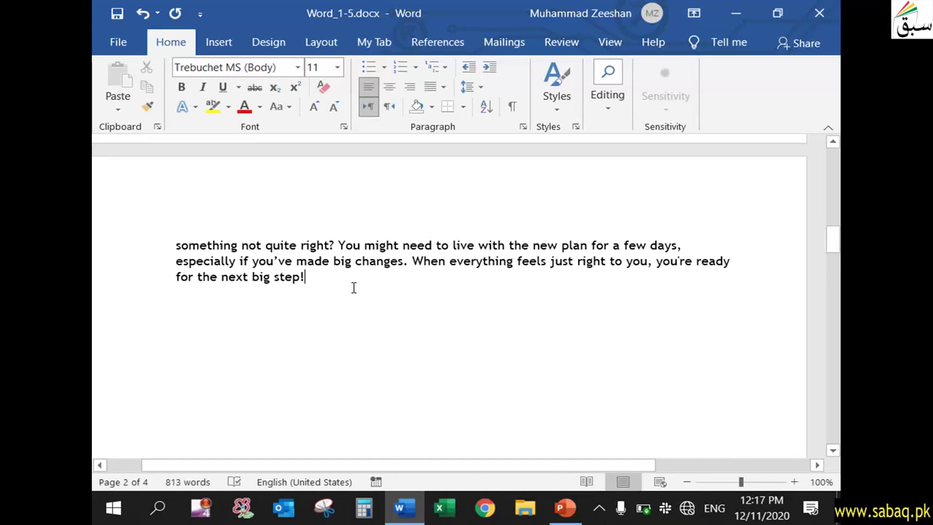
key(Return)
key(Return)
scroll(365, 303, down, 1)
scroll(364, 303, down, 3)
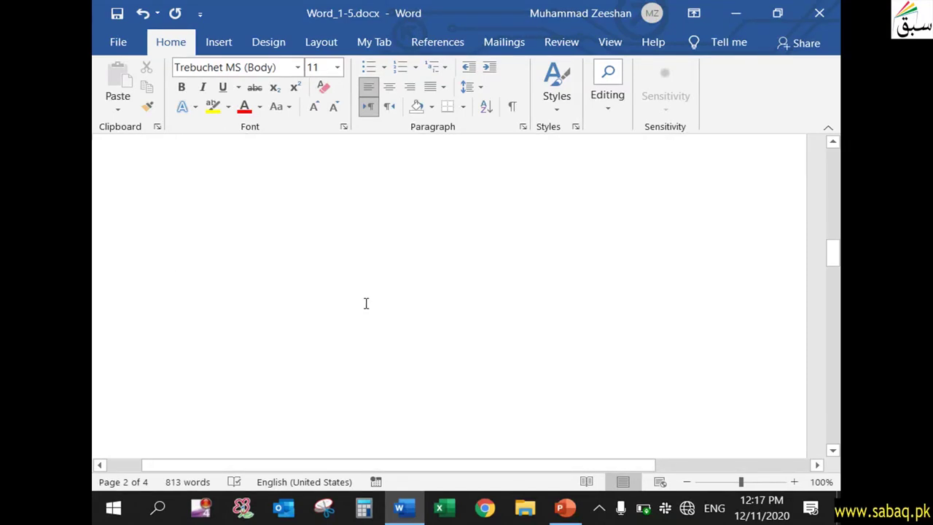
text(H)
text(20)
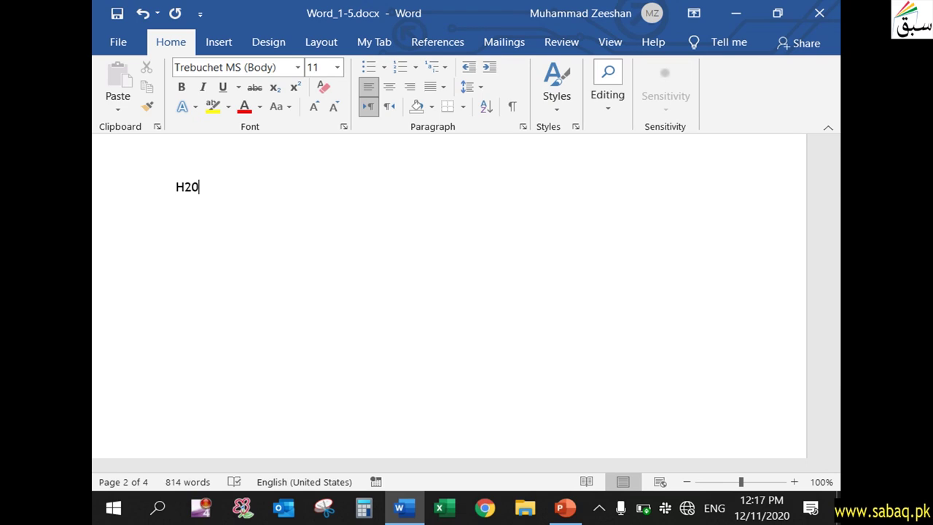
Step: Start a new line with H followed by a subscript 2
key(Return)
text(H)
click(276, 89)
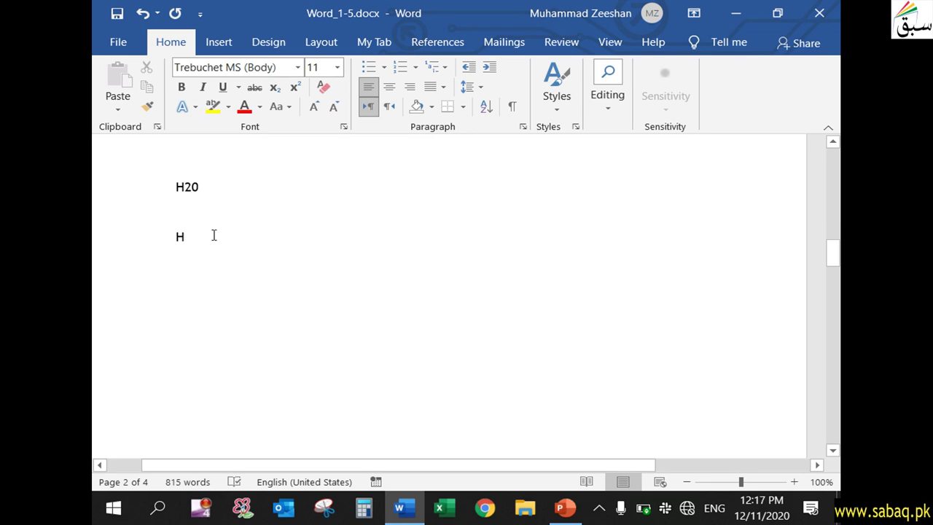
text(2)
Step: Make the 2 after H subscript, removing a stray subscript 0
drag(192, 239, 183, 238)
click(274, 90)
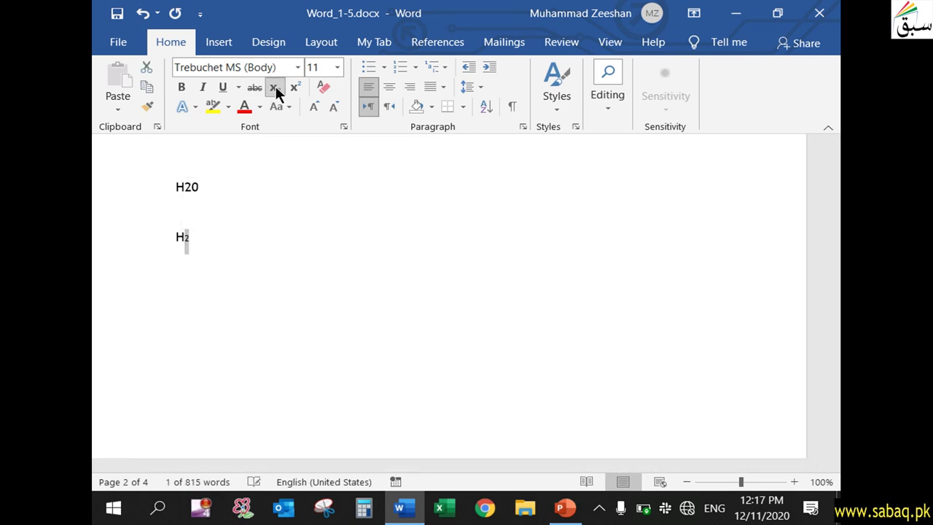
click(206, 242)
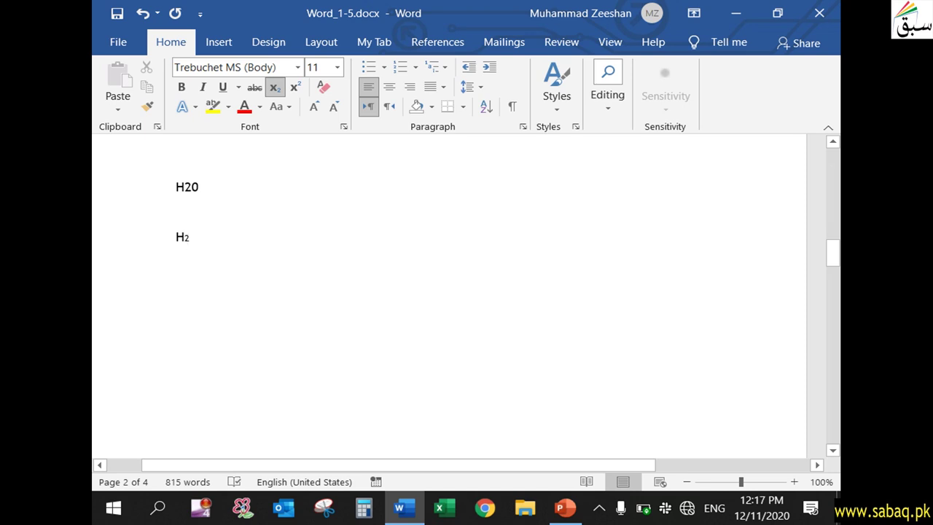
text(0)
key(BackSpace)
key(Return)
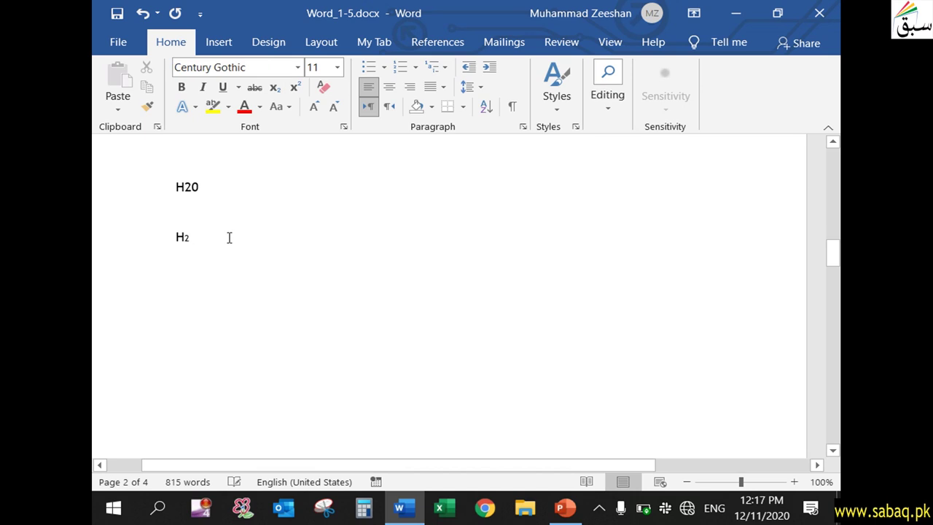
Step: Add a normal-size O after the subscript 2 to complete H₂O
click(195, 238)
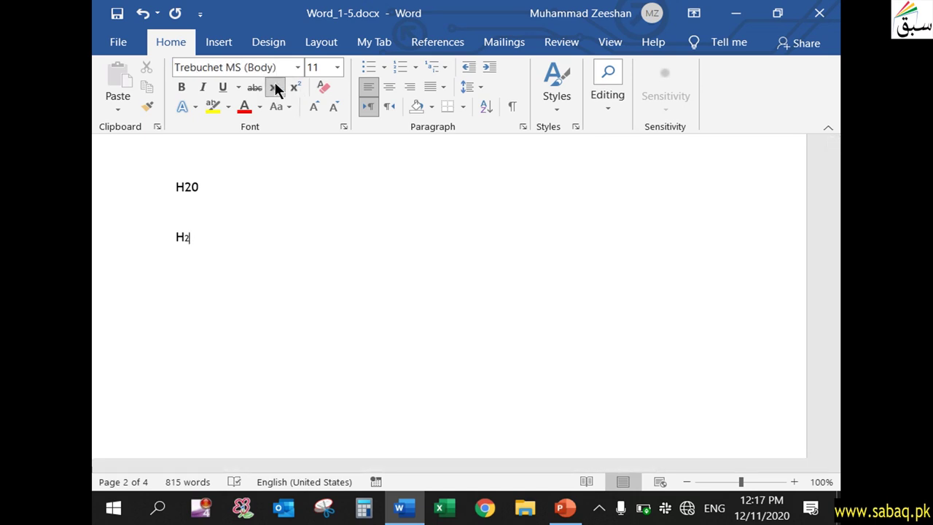
text(0)
key(BackSpace)
click(279, 93)
text(O)
click(287, 282)
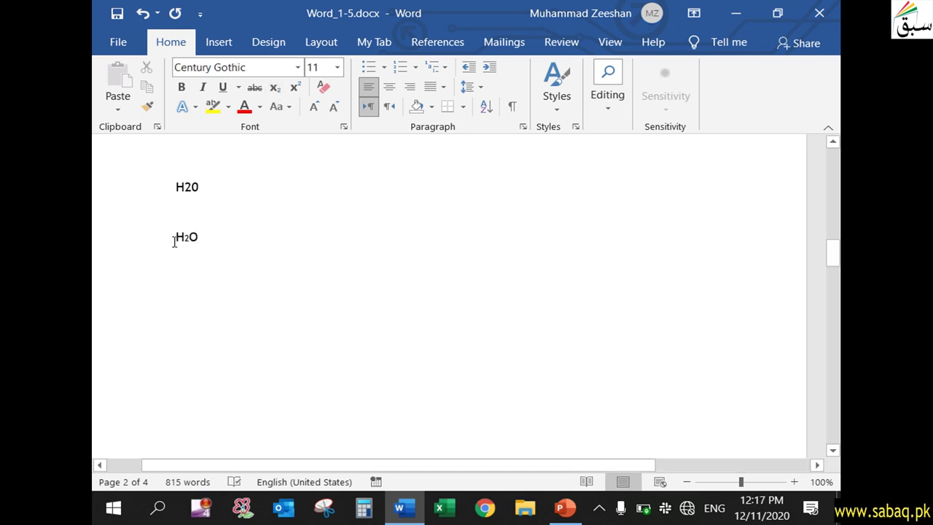
drag(176, 237, 202, 254)
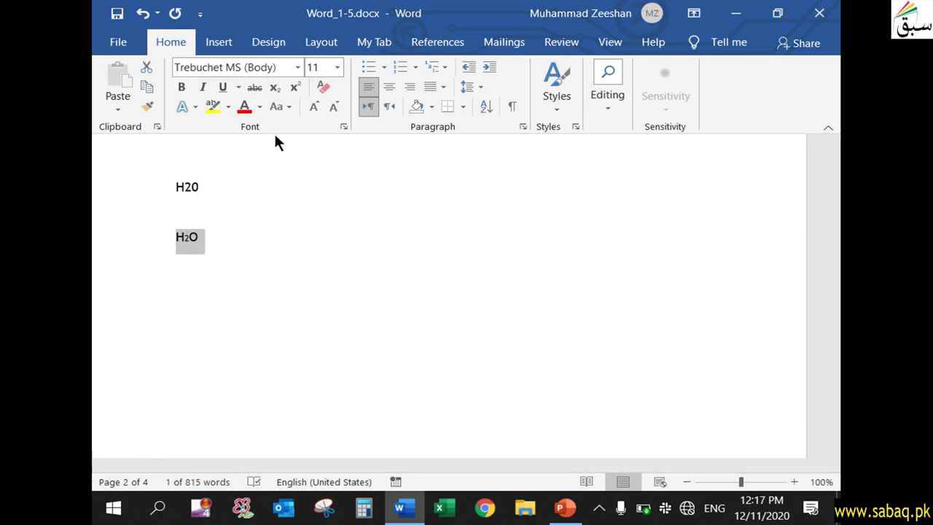
click(247, 243)
key(Down)
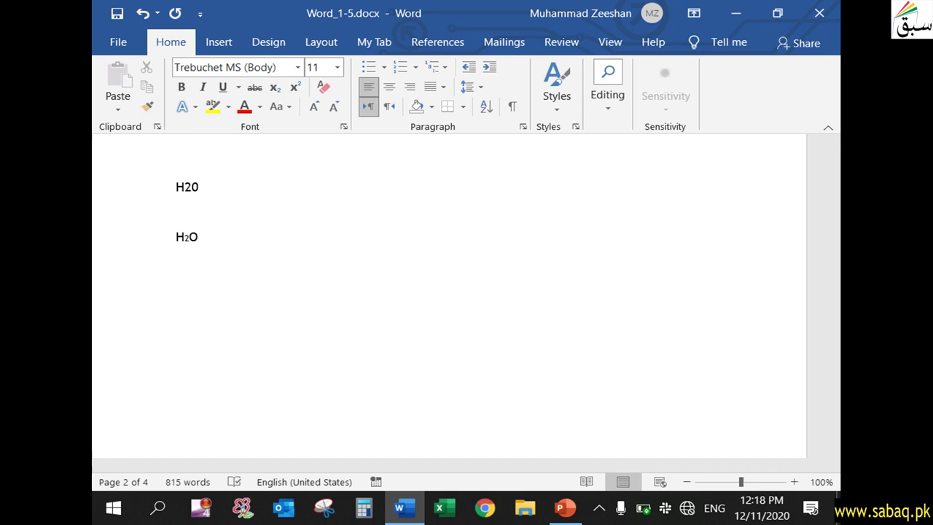
Step: Type A with a superscript 2 on the new line
text(a)
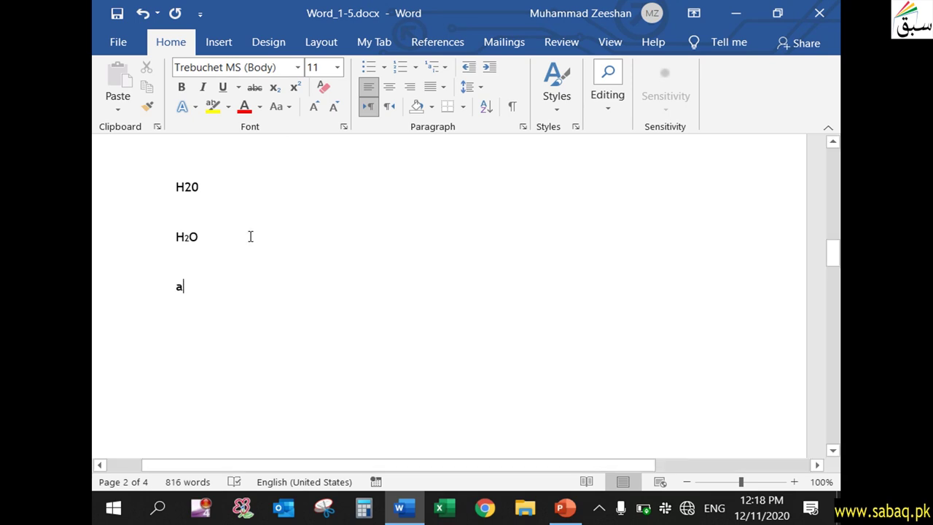
click(296, 86)
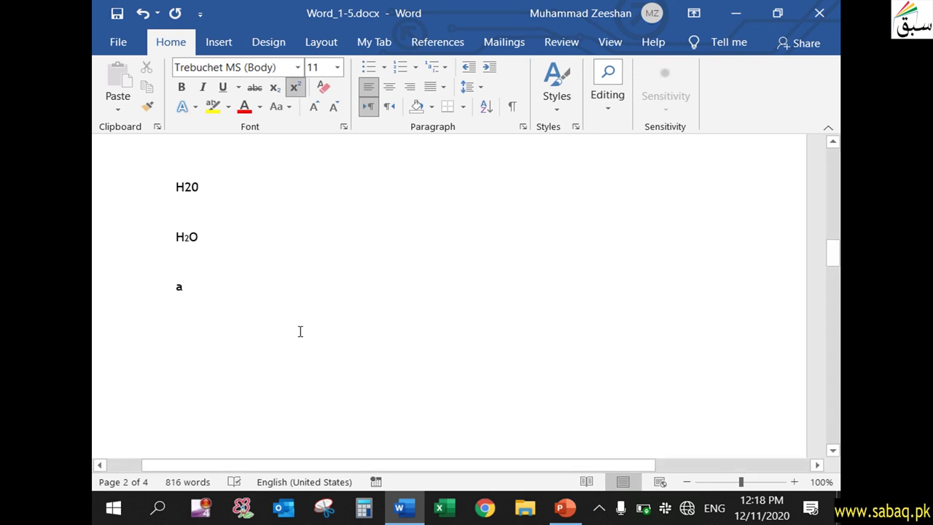
text(2)
drag(174, 287, 199, 292)
click(199, 292)
Step: Continue the line with + B and a superscript 7
click(294, 87)
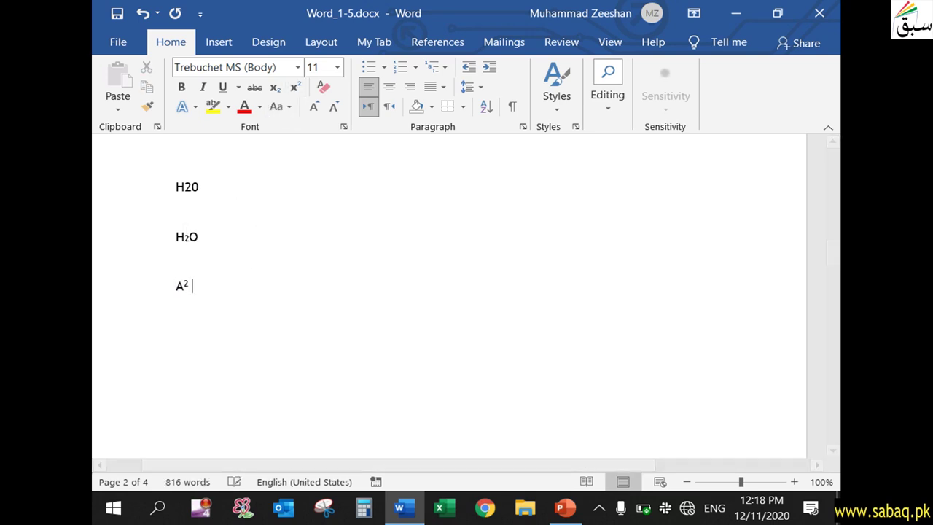
text(+)
text( B)
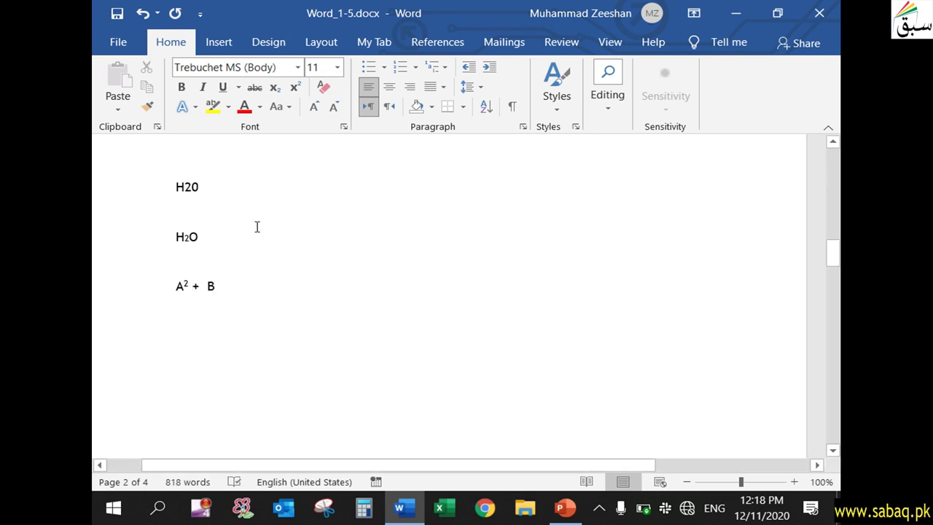
click(296, 86)
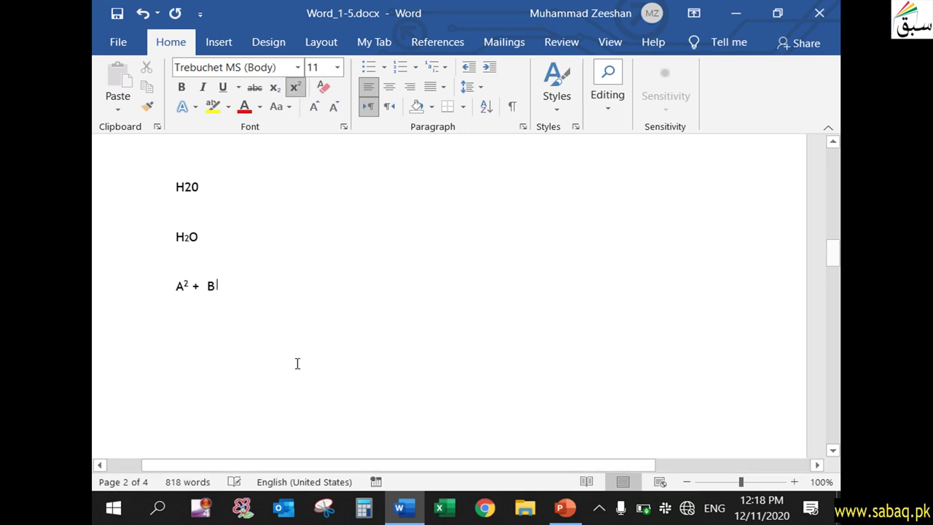
text(3)
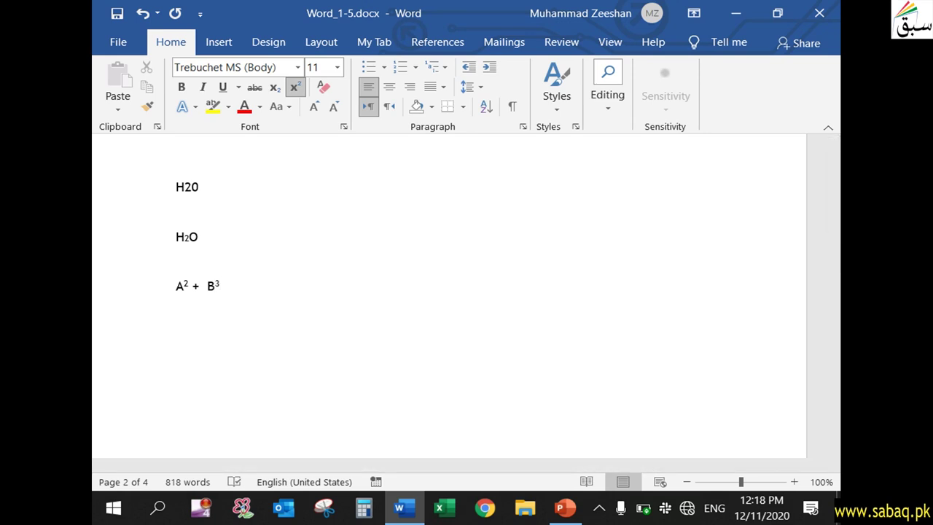
key(BackSpace)
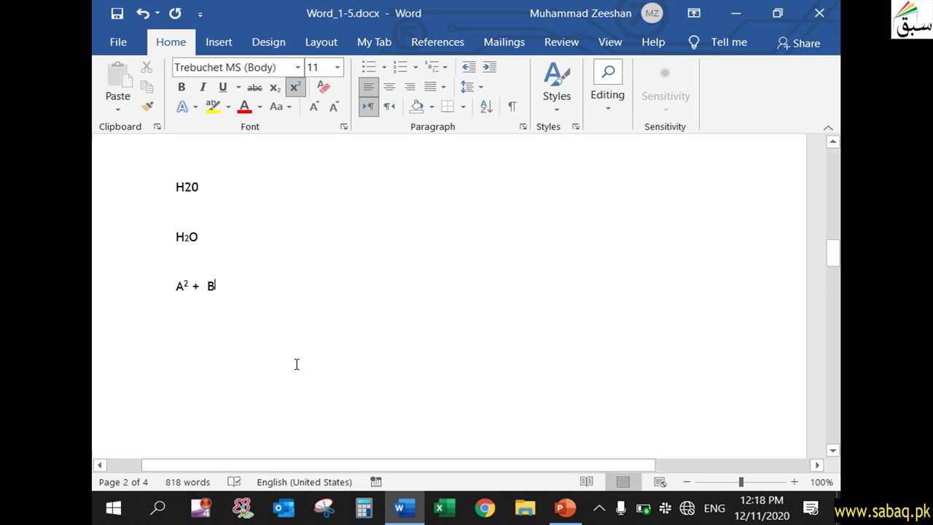
text(7)
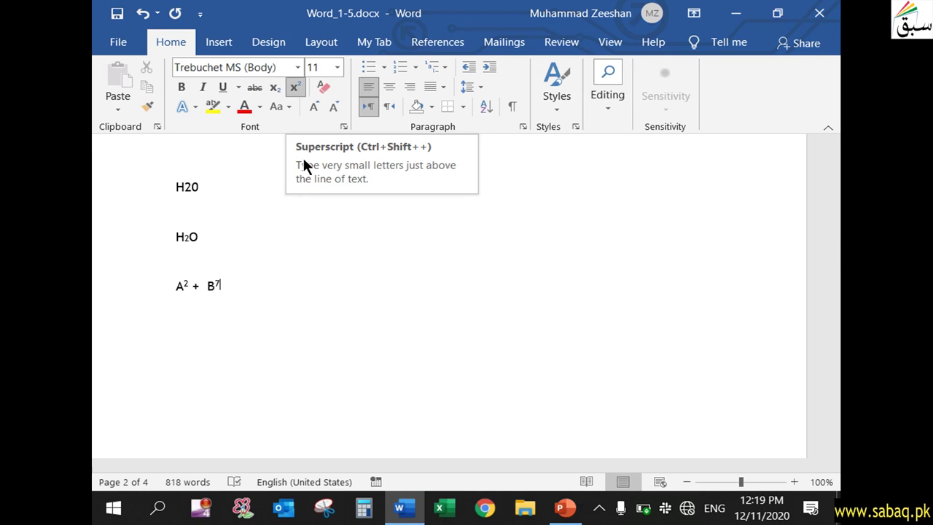
click(282, 310)
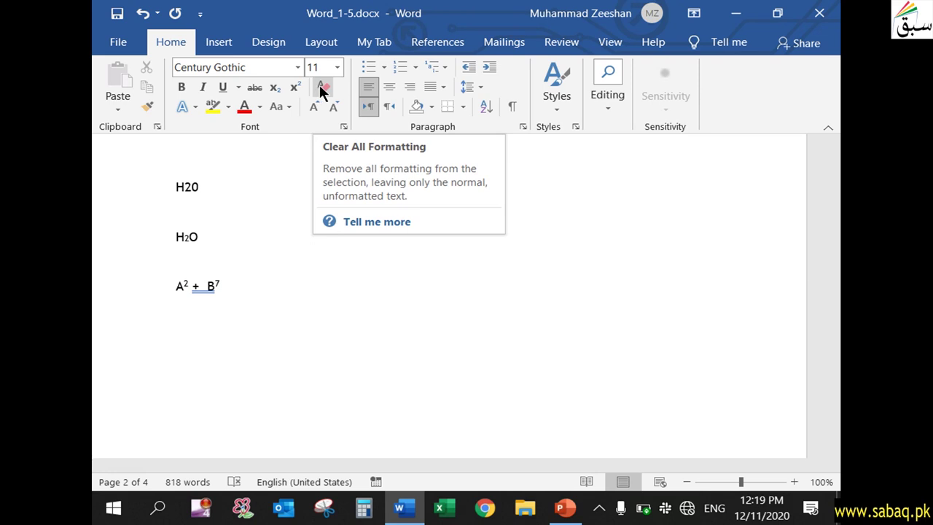
Step: Clear all formatting from Get started through the Visit our showroom paragraph
mouse_move(833, 254)
mouse_down()
mouse_move(833, 161)
mouse_move(833, 179)
mouse_up()
click(176, 166)
key(ctrl+shift+Right)
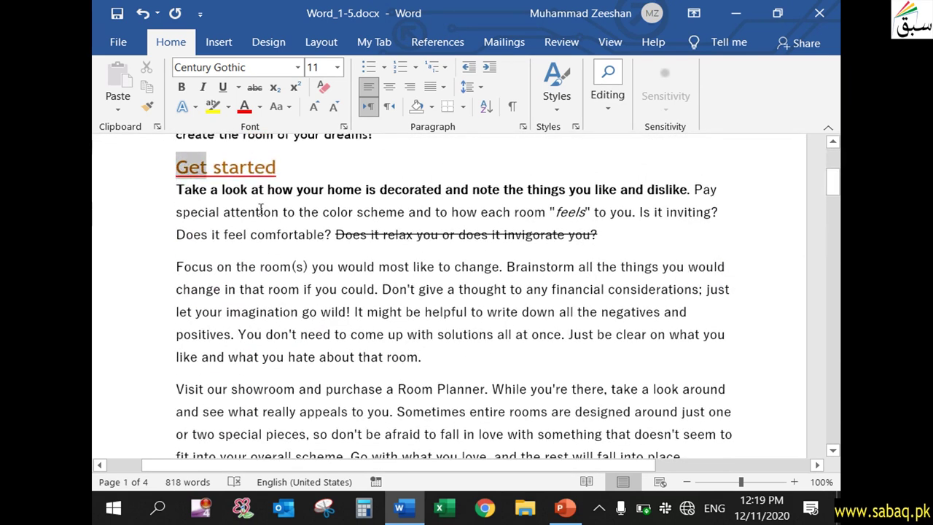
drag(260, 209, 617, 410)
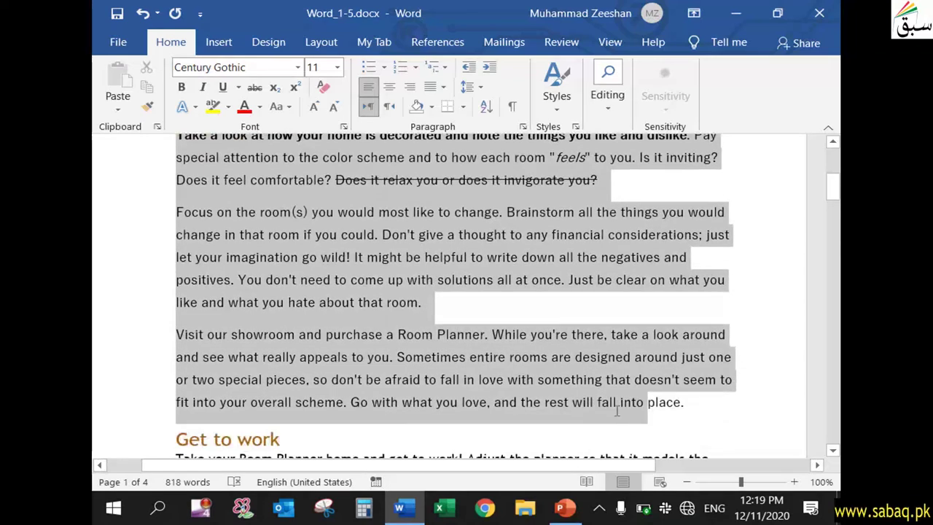
drag(617, 410, 693, 405)
scroll(481, 292, up, 2)
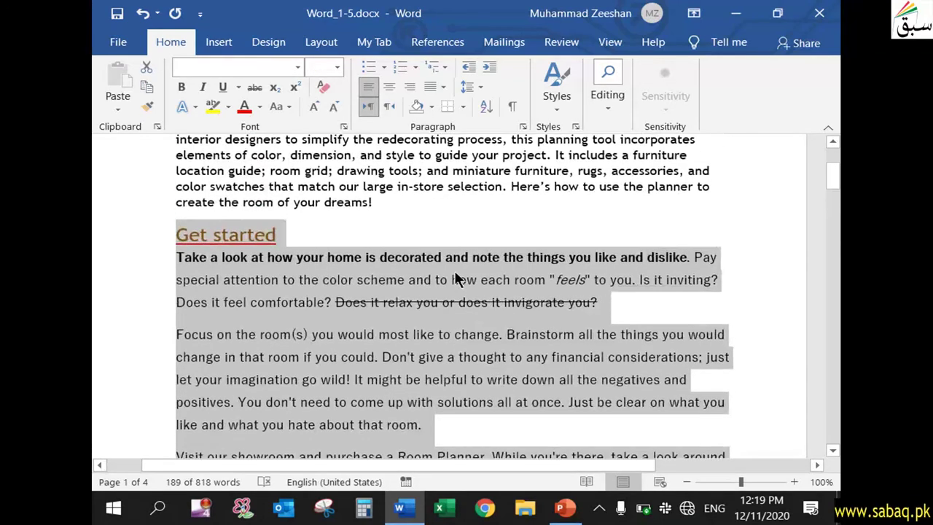
click(326, 86)
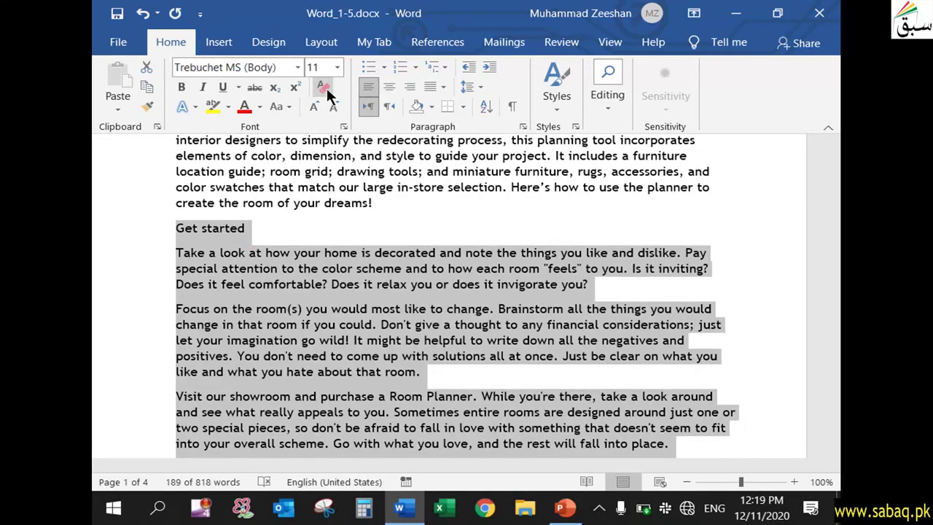
click(318, 267)
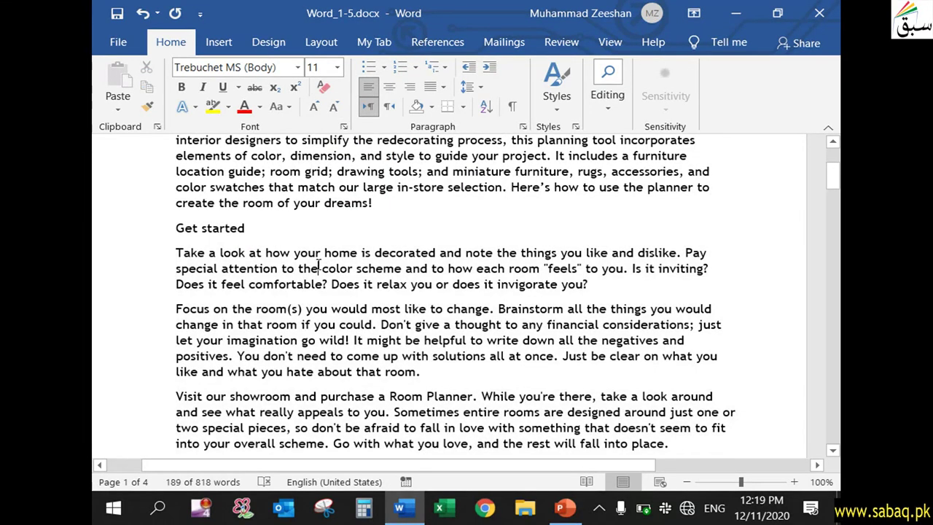
Step: Scroll through the Get started section to review the plain text
click(267, 231)
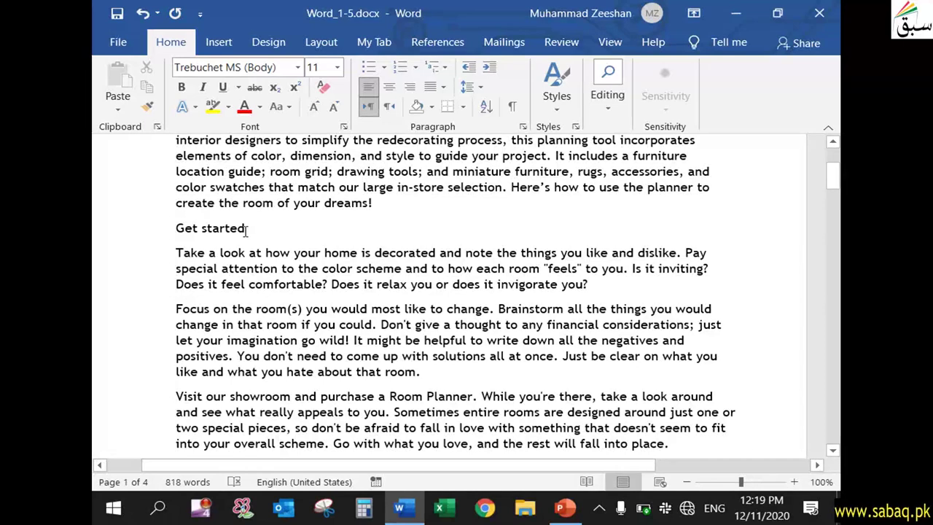
scroll(262, 291, up, 4)
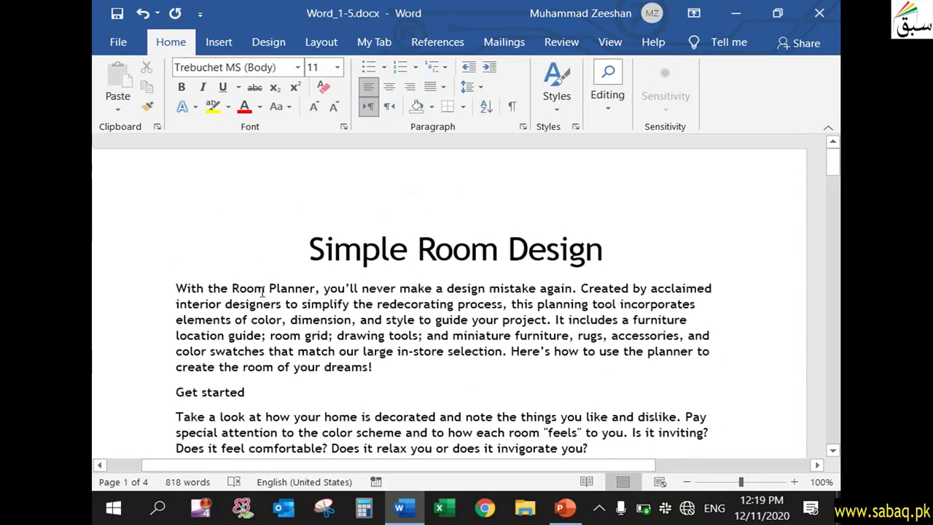
scroll(262, 292, down, 2)
scroll(262, 292, down, 3)
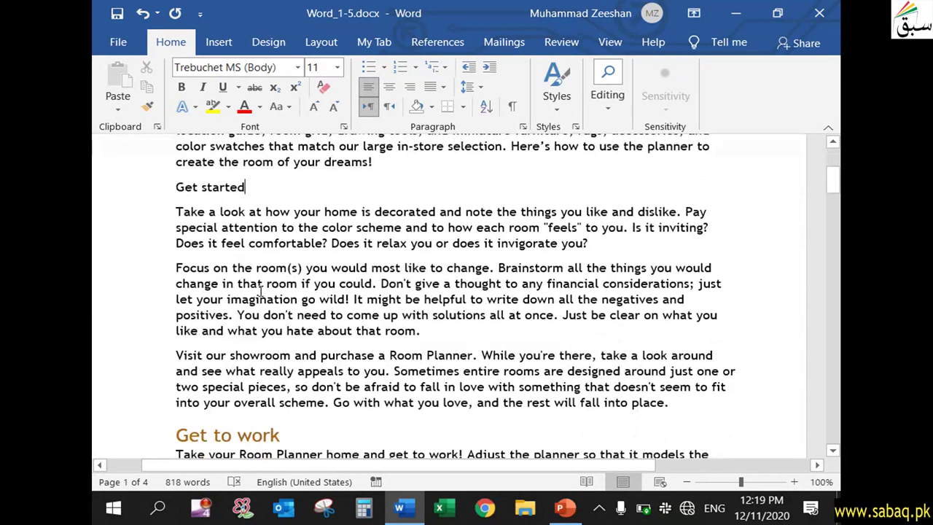
scroll(262, 292, up, 3)
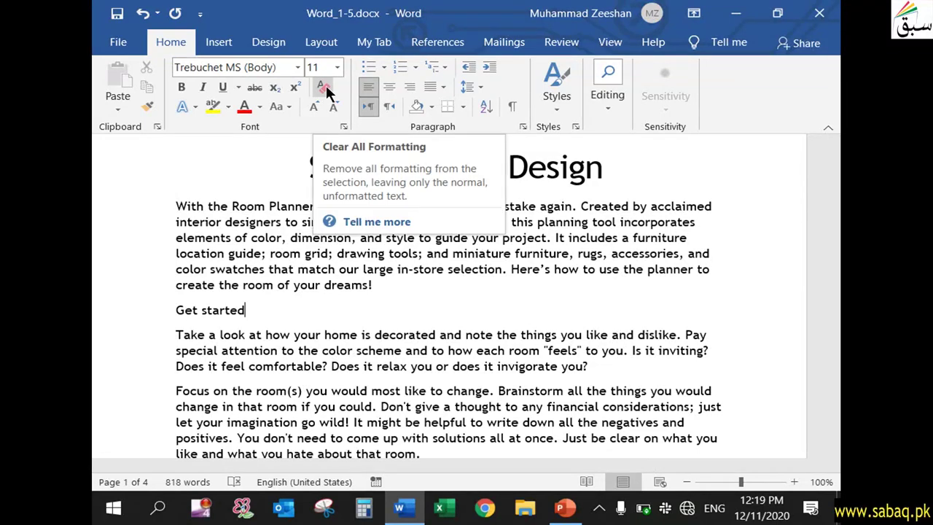
scroll(446, 398, down, 3)
scroll(445, 398, down, 4)
scroll(445, 398, down, 2)
scroll(445, 397, up, 3)
scroll(445, 397, up, 7)
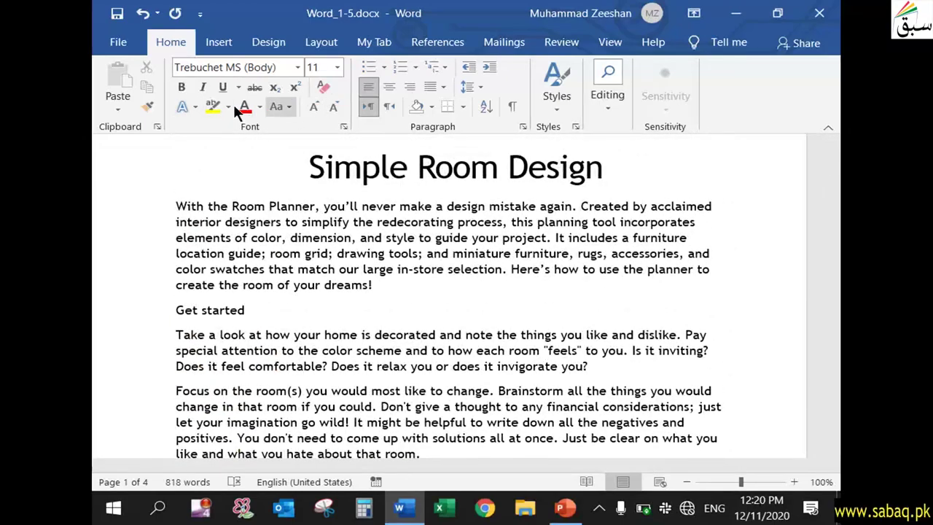
Step: Apply a Reflection variation from Text Effects to the Simple Room Design title
click(195, 104)
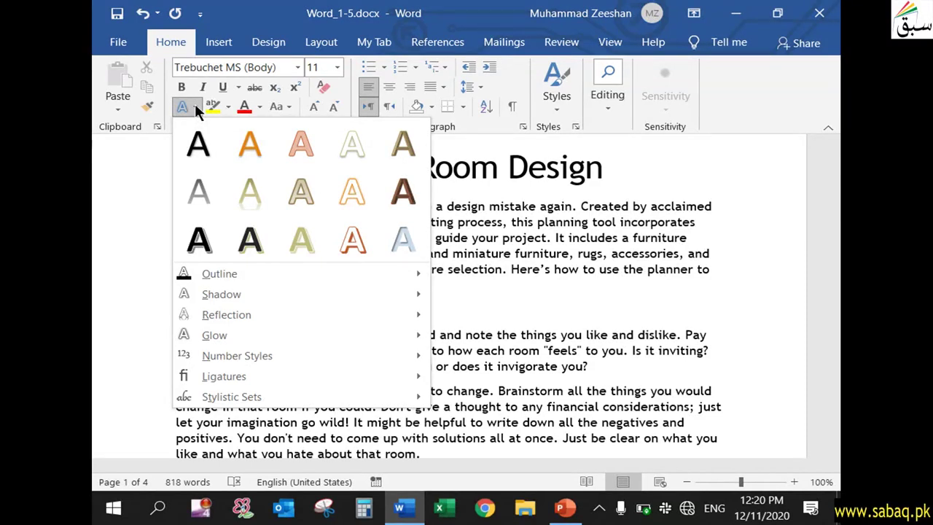
click(718, 230)
scroll(360, 202, up, 2)
drag(312, 251, 619, 252)
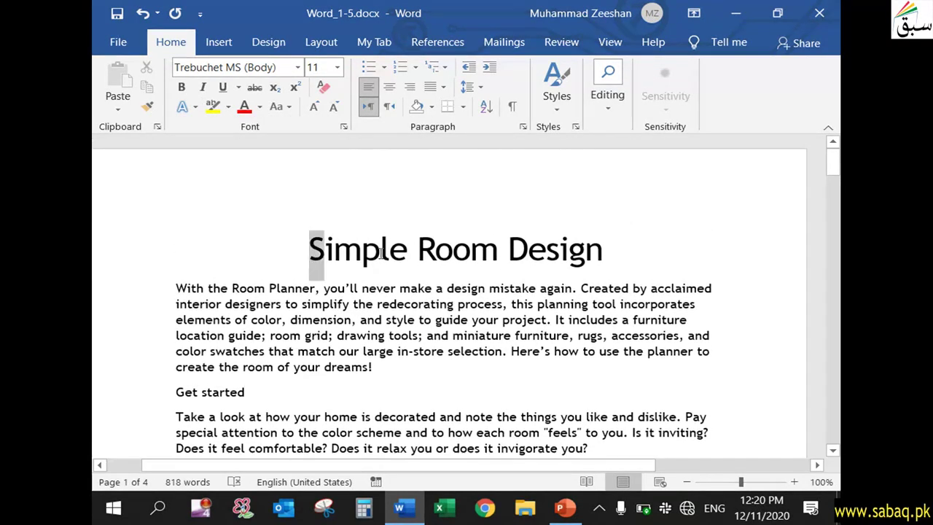
click(194, 105)
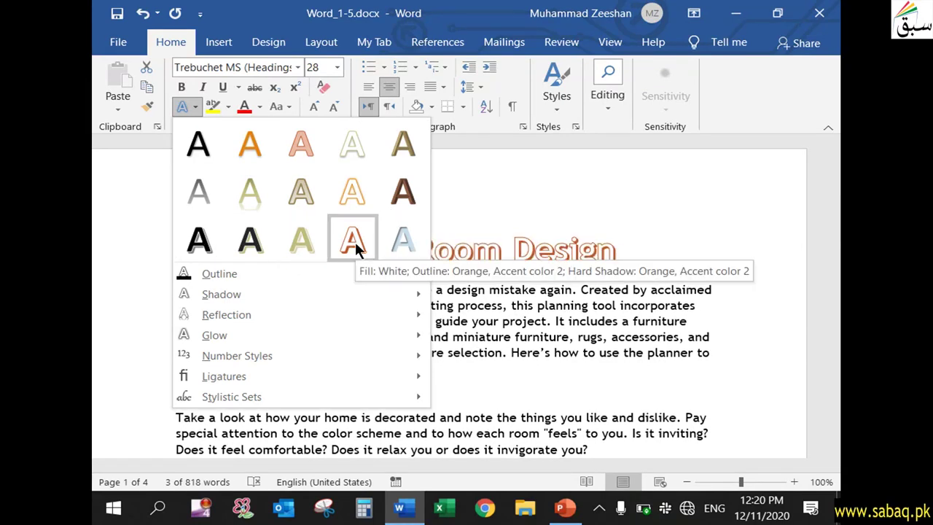
mouse_move(337, 267)
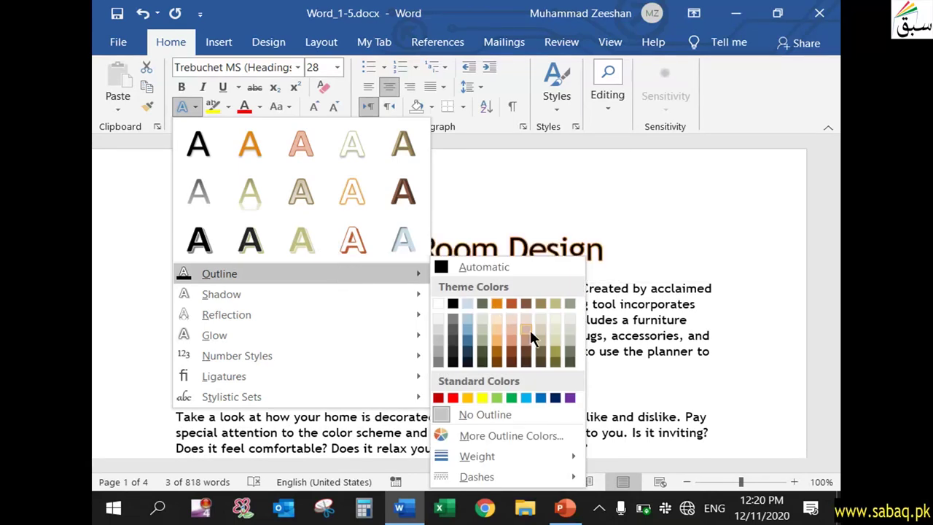
mouse_move(298, 294)
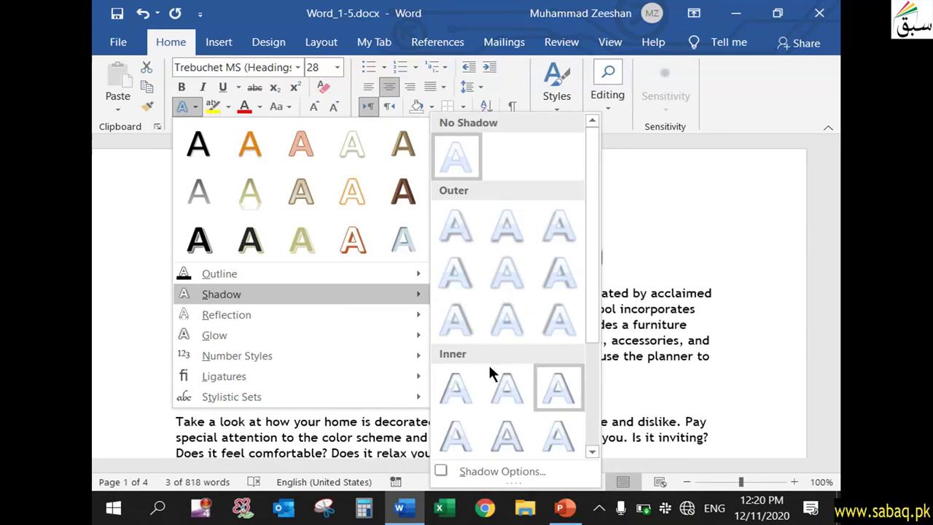
mouse_move(295, 312)
click(552, 351)
click(539, 369)
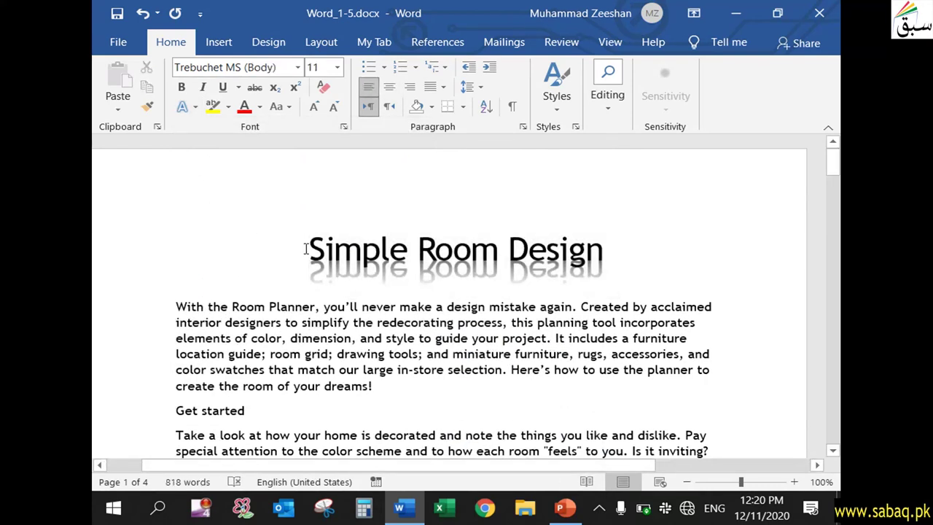
Step: Reselect the title to check its text effects, then return to the body and scroll down
drag(306, 249, 618, 259)
click(572, 277)
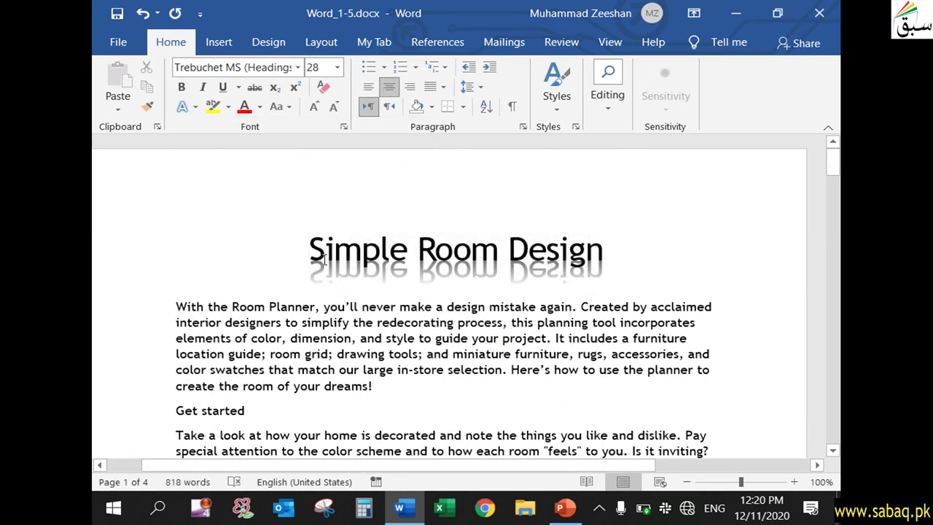
drag(312, 250, 619, 258)
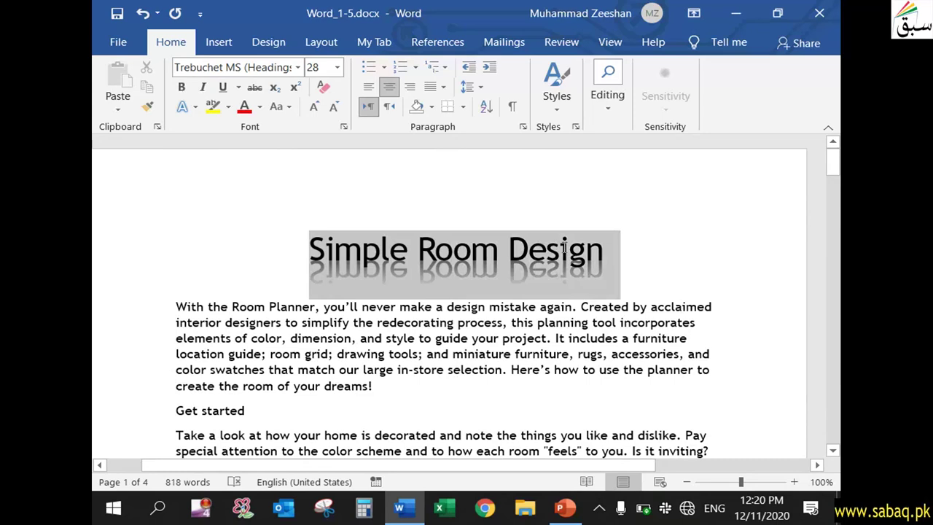
click(195, 107)
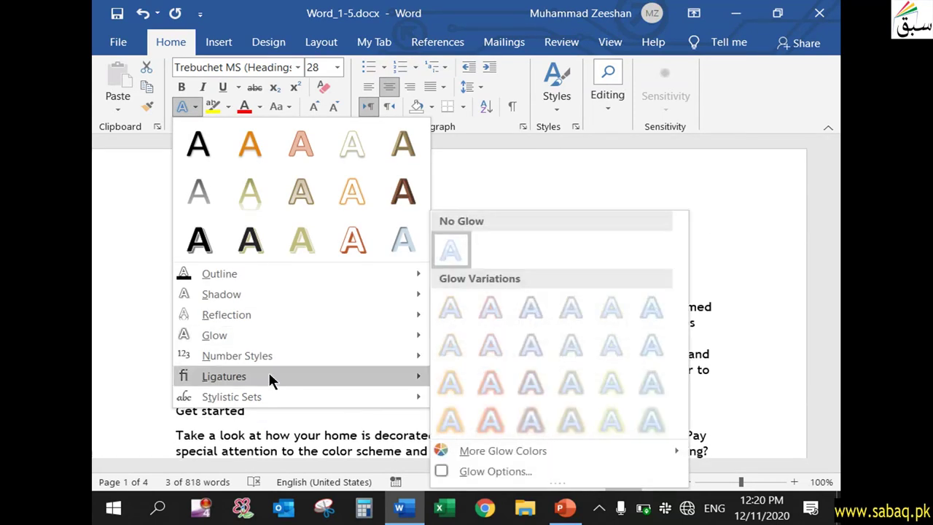
mouse_move(269, 377)
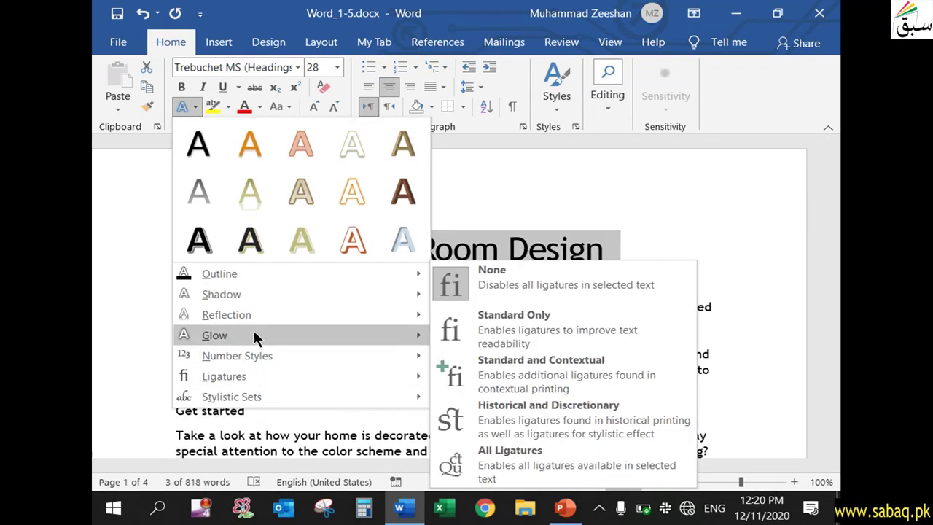
mouse_move(271, 337)
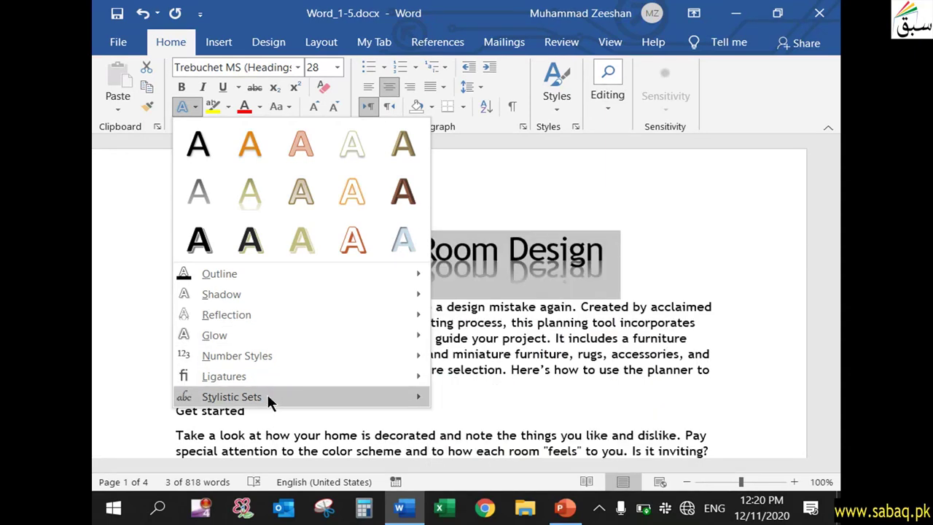
click(228, 107)
click(228, 106)
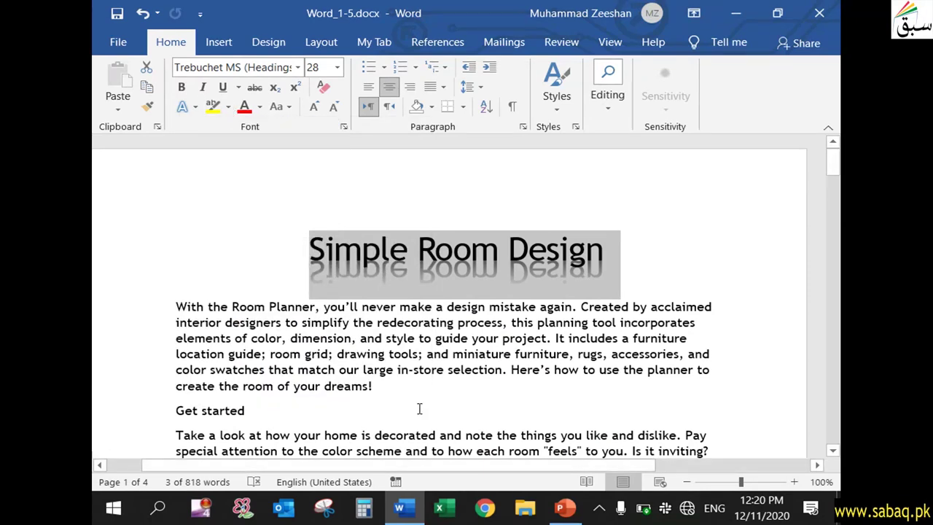
click(420, 408)
scroll(422, 406, down, 4)
scroll(423, 404, down, 4)
scroll(423, 405, down, 4)
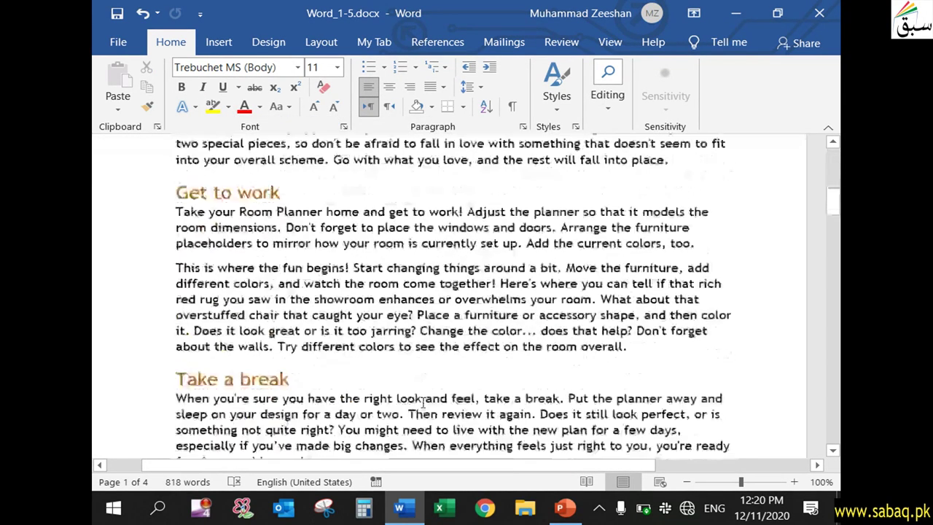
scroll(423, 403, down, 4)
scroll(422, 402, down, 2)
scroll(423, 402, down, 4)
Step: Highlight the opening 'fun begins' sentences under Get to work in yellow
scroll(420, 402, up, 3)
scroll(420, 402, up, 5)
scroll(419, 402, up, 1)
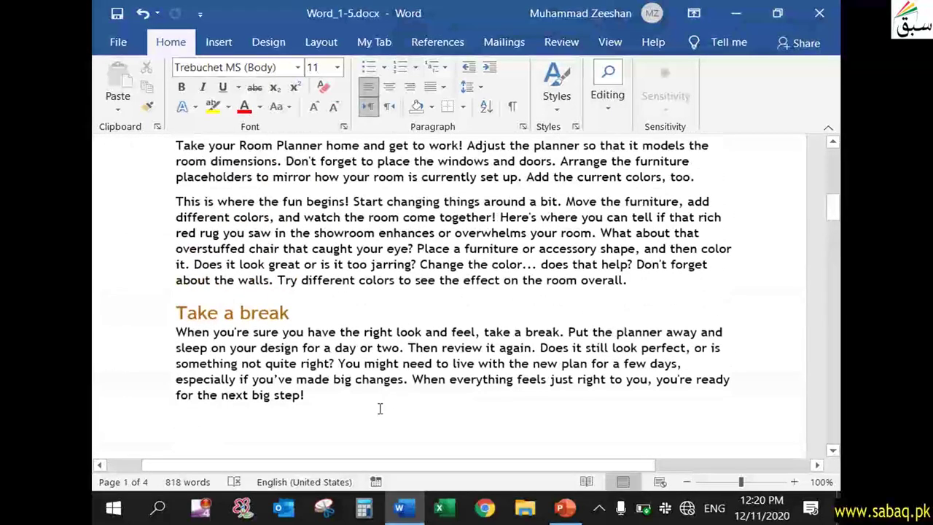
scroll(377, 409, up, 2)
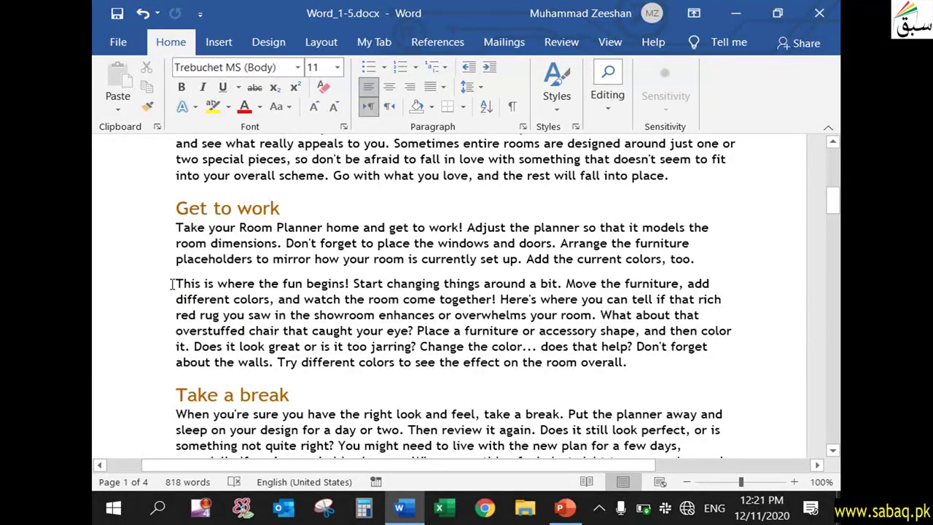
drag(177, 283, 556, 285)
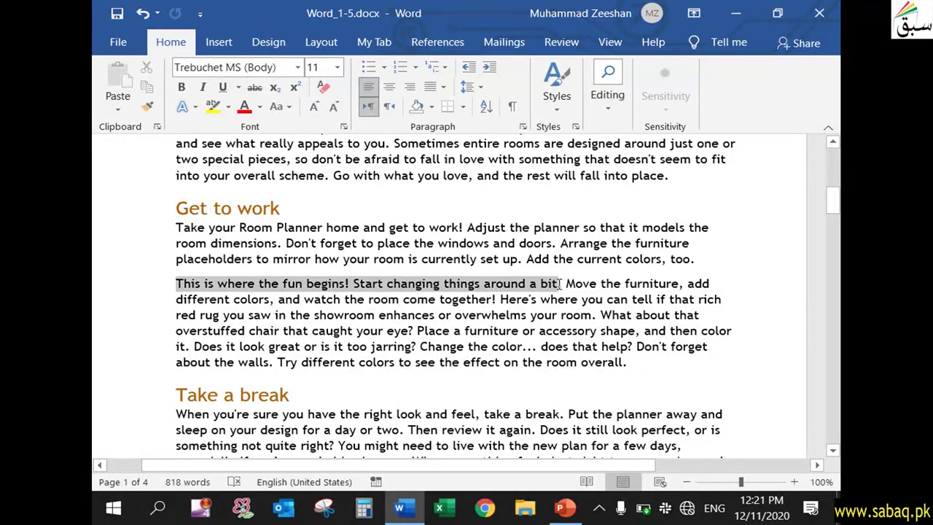
click(211, 108)
click(348, 288)
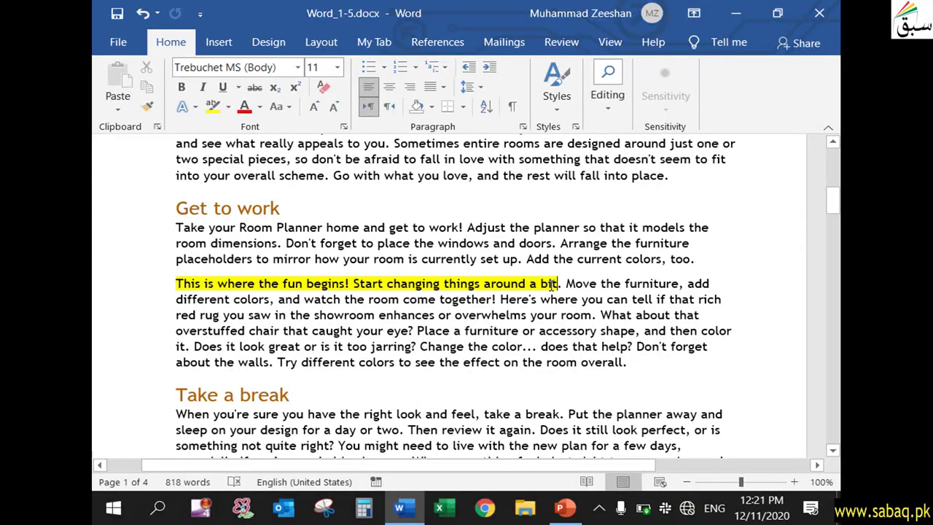
Step: Make the sentence 'Visit our showroom and purchase a Room Planner' red
click(341, 204)
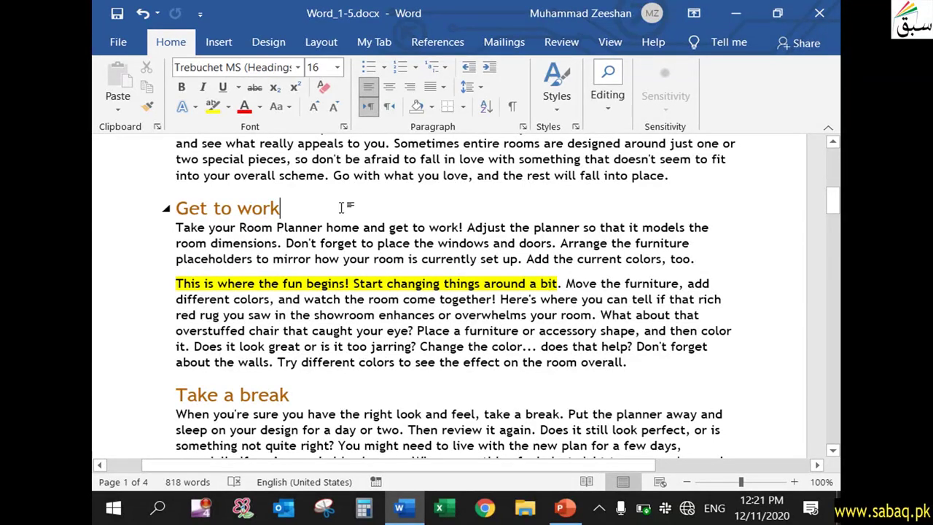
scroll(340, 244, up, 2)
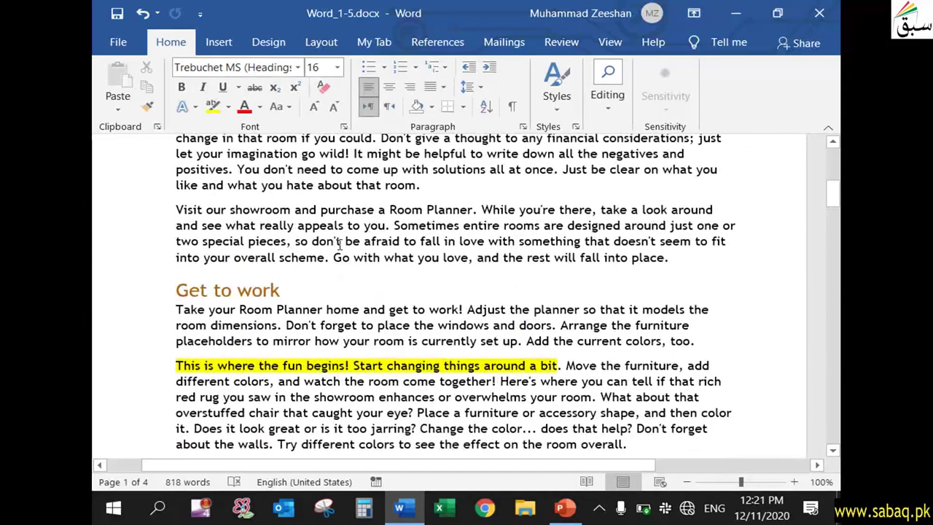
drag(176, 210, 475, 212)
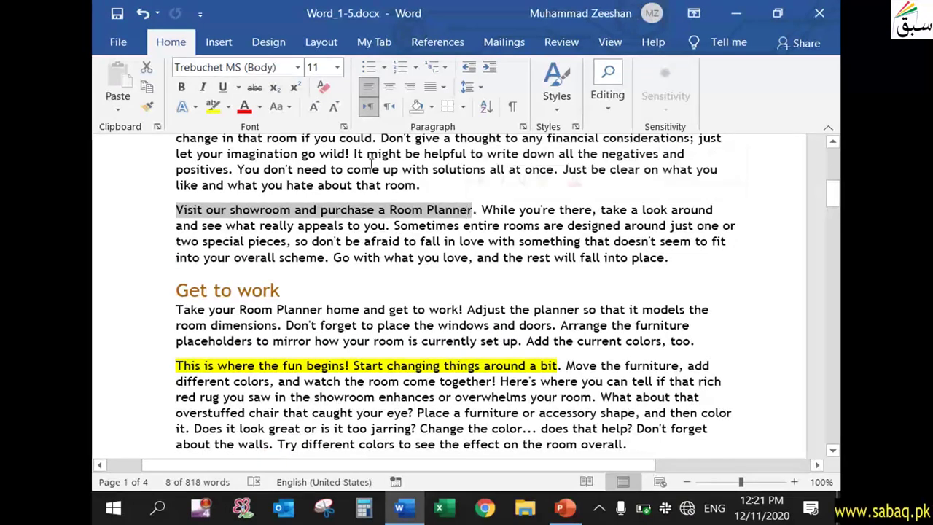
click(261, 106)
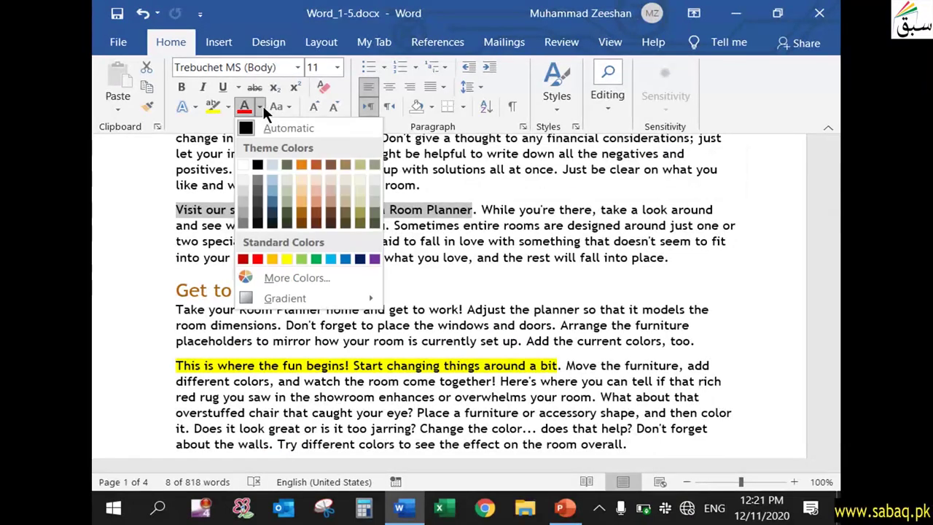
click(258, 259)
click(336, 259)
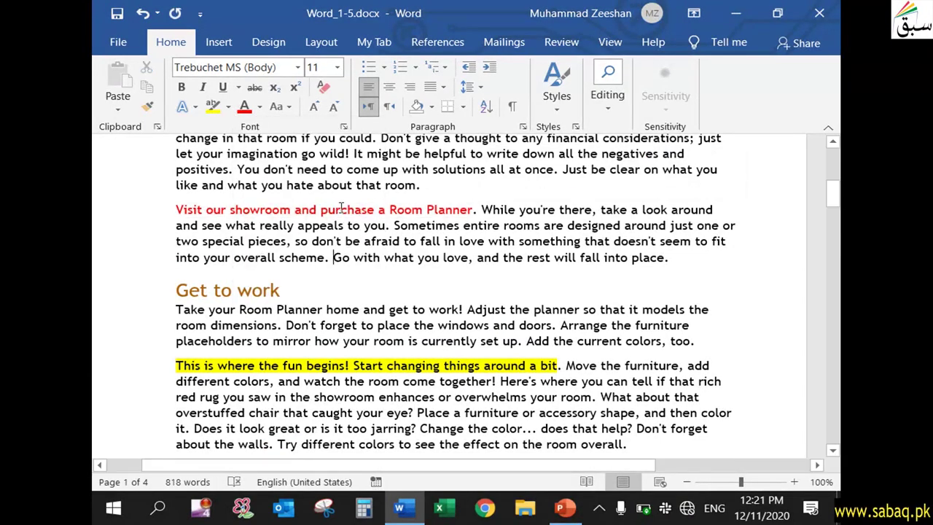
Step: Look over the Change Case options, closing them without changing anything
click(287, 104)
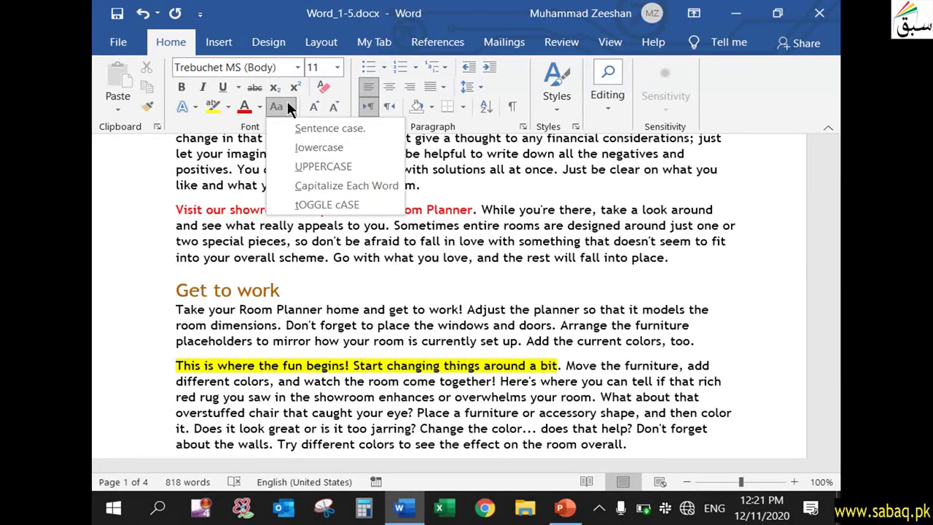
click(211, 261)
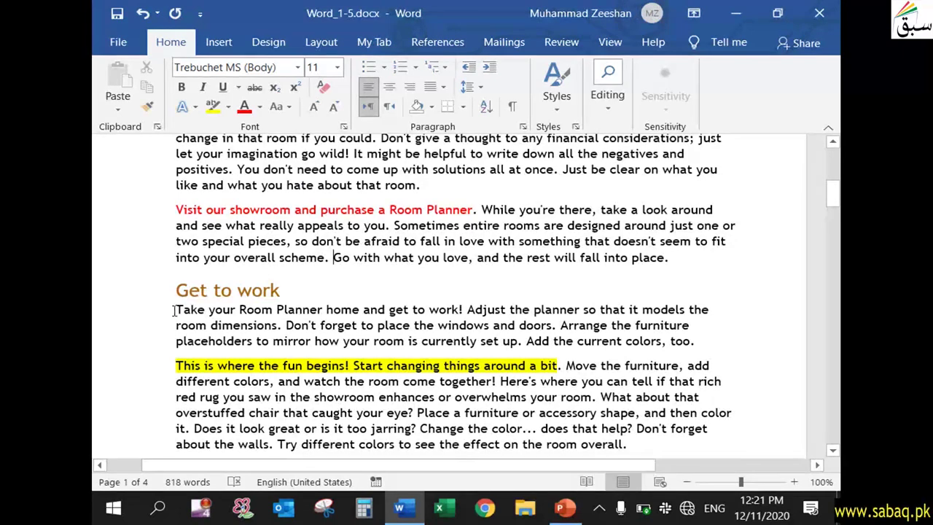
drag(174, 310, 198, 311)
Step: Make the sentence under Take a break all UPPERCASE
scroll(206, 321, down, 3)
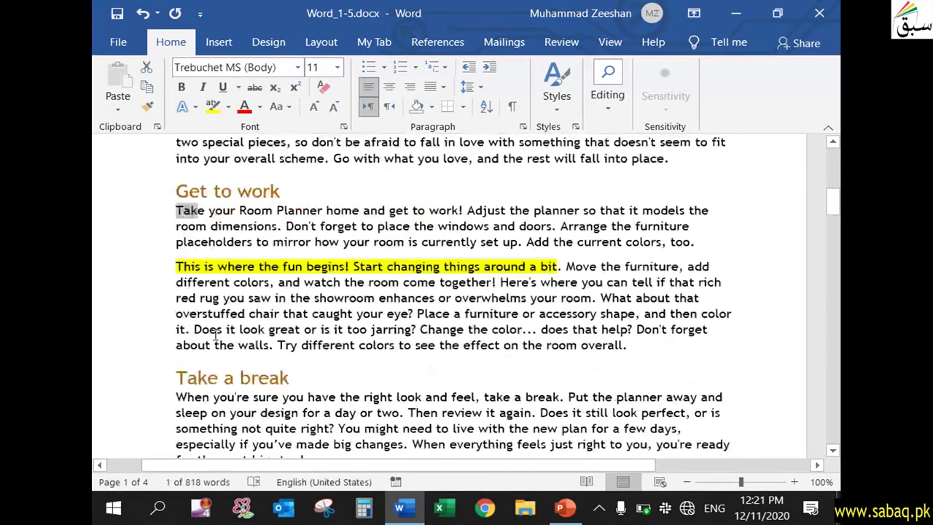
drag(173, 332, 550, 333)
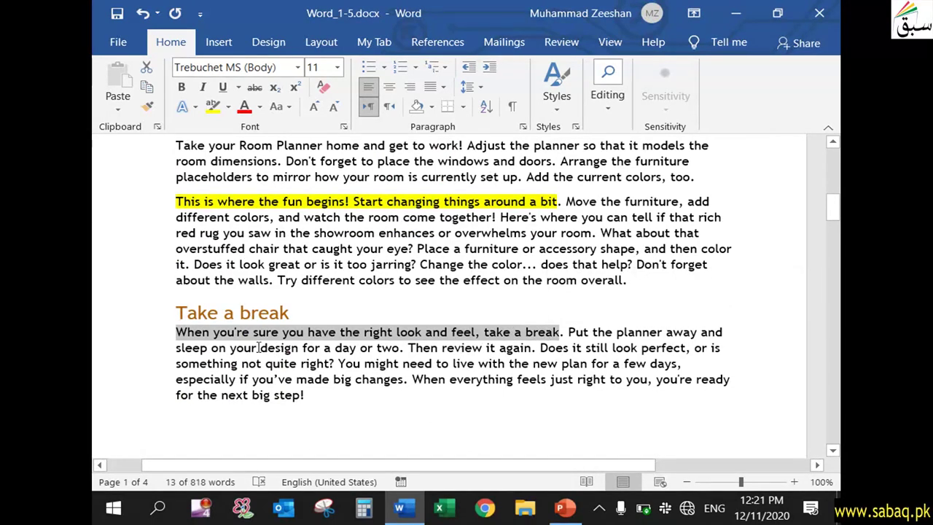
click(289, 108)
click(322, 166)
click(394, 364)
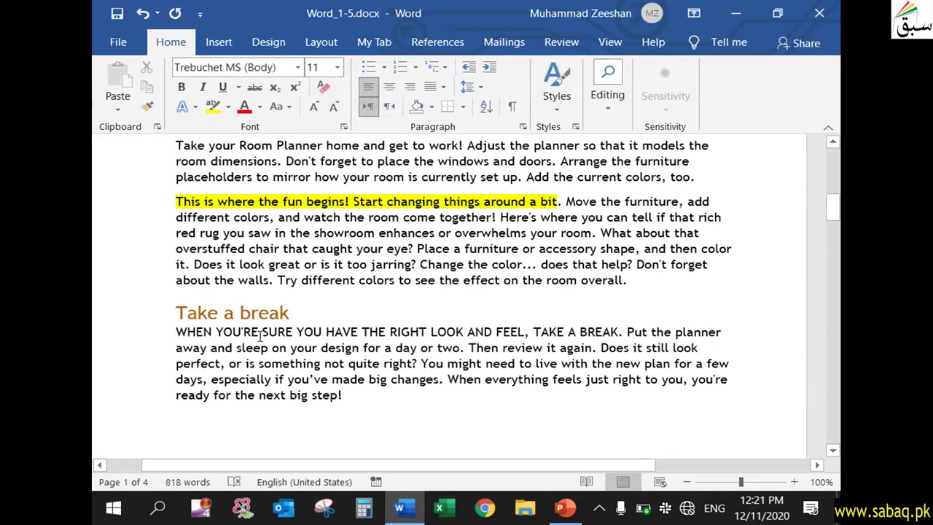
Step: Convert the same sentence to lowercase, then to Sentence case
drag(177, 330, 600, 331)
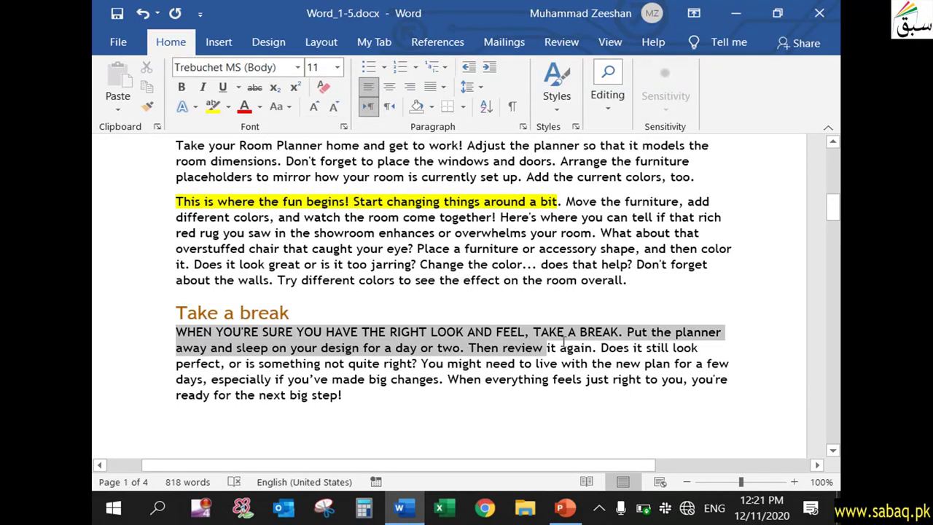
click(291, 107)
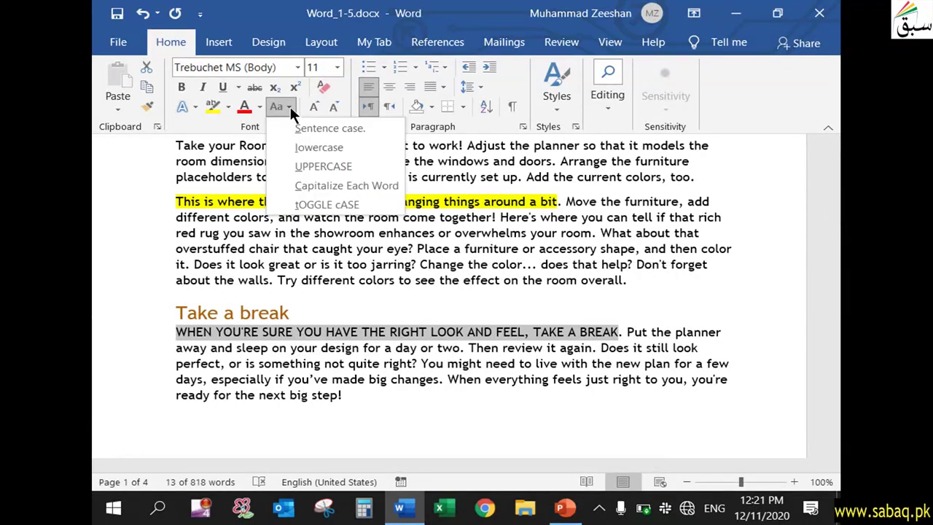
click(310, 144)
drag(177, 333, 557, 332)
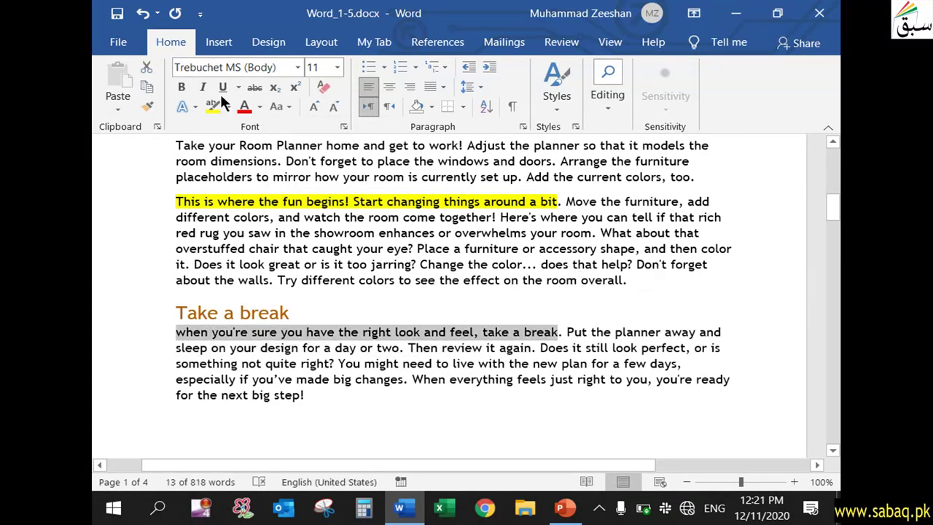
click(288, 108)
click(304, 134)
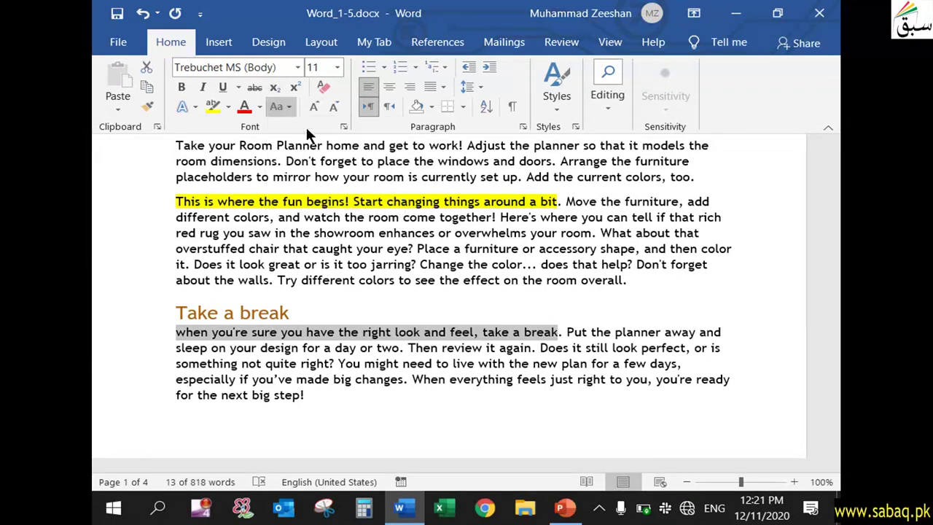
click(188, 332)
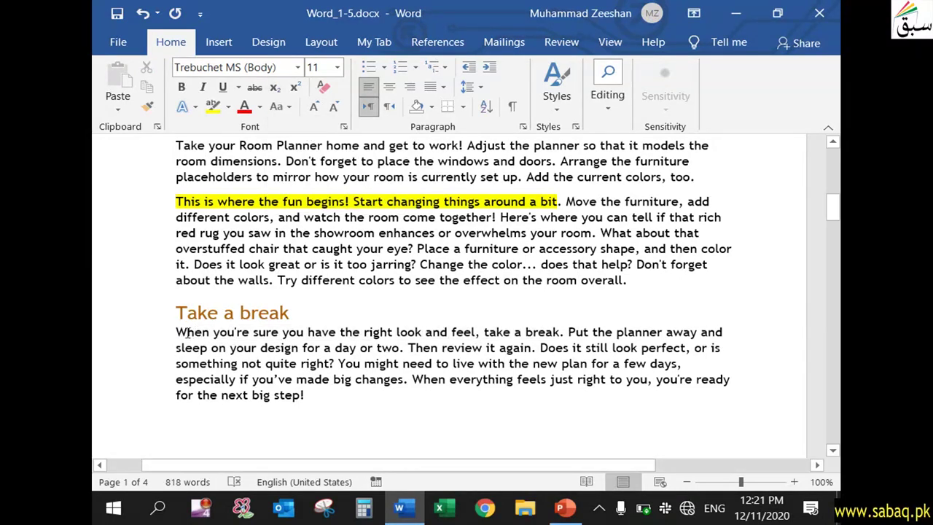
Step: Apply tOGGLE cASE to the clause 'When you're sure you have the right look and feel'
double_click(181, 333)
mouse_move(183, 332)
mouse_down()
mouse_move(477, 333)
mouse_move(176, 332)
mouse_up()
click(477, 333)
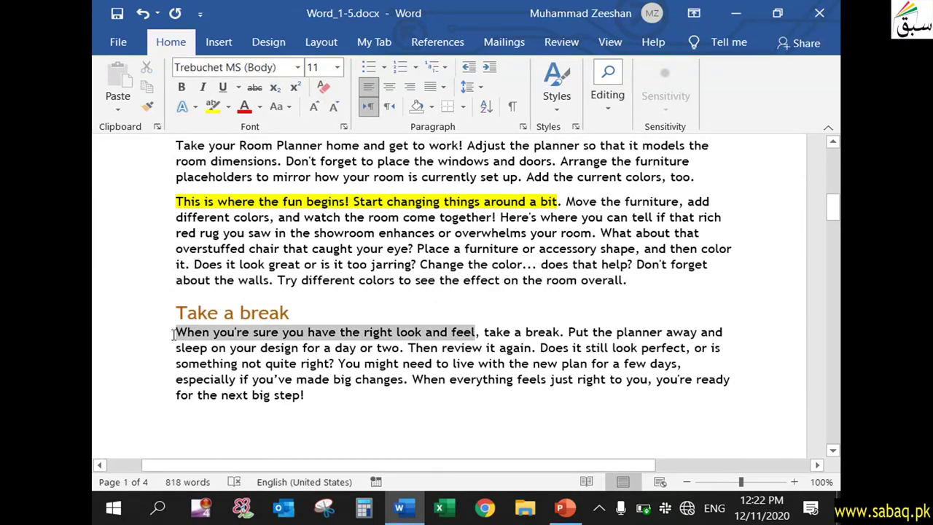
click(289, 107)
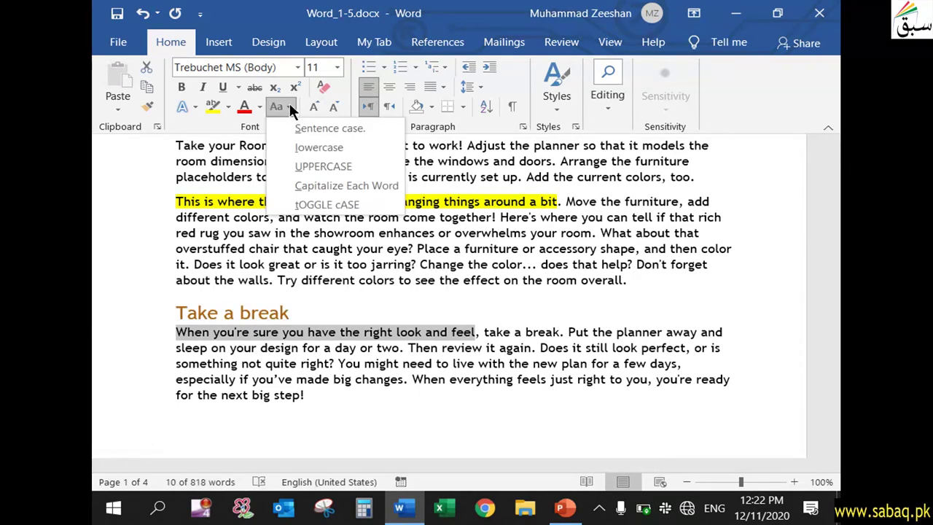
click(330, 204)
click(252, 334)
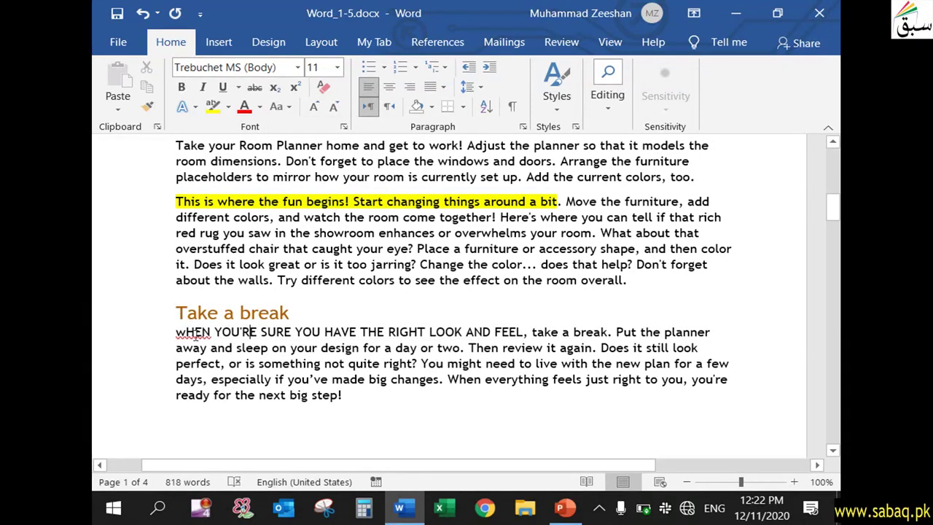
drag(176, 331, 521, 337)
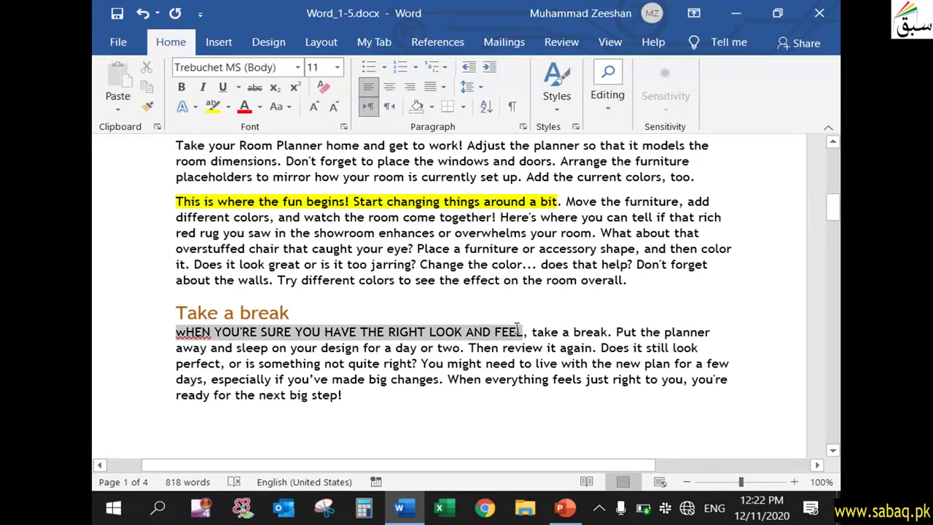
click(522, 335)
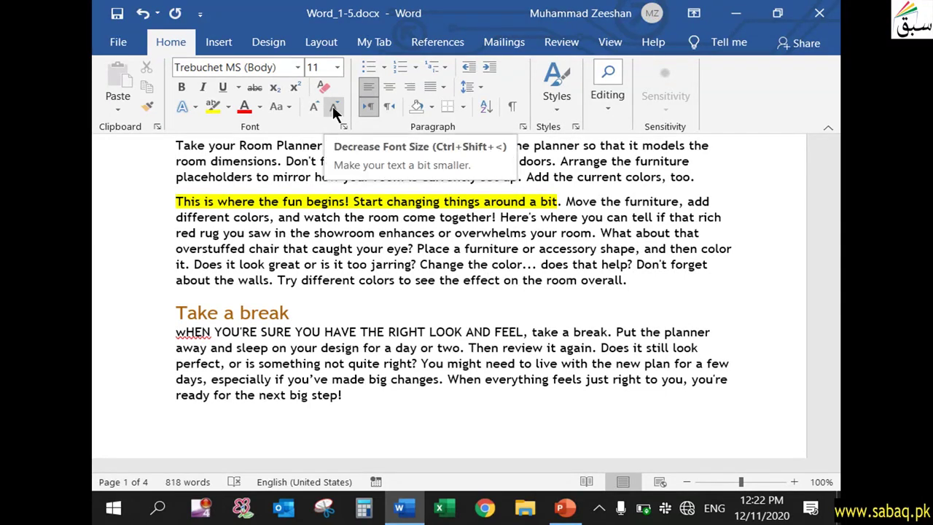
Step: Browse the Font Size list without changing anything
click(338, 69)
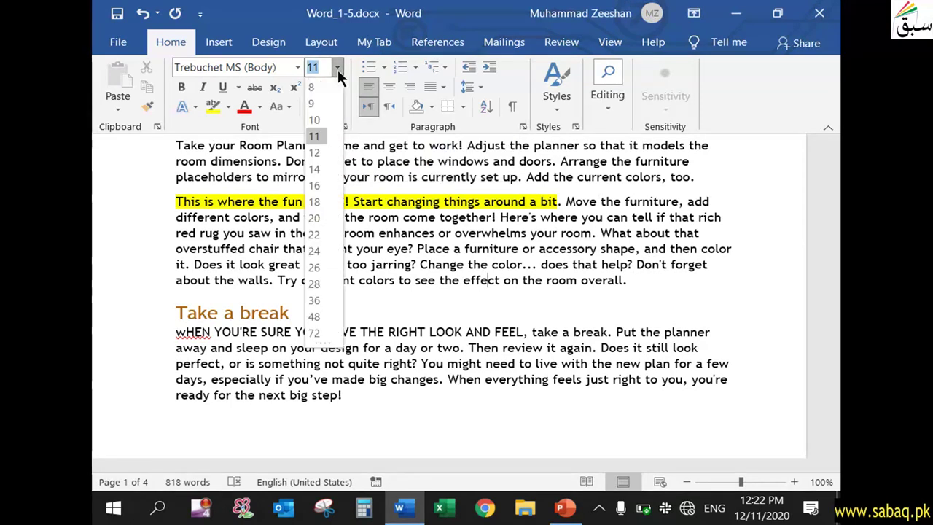
click(337, 69)
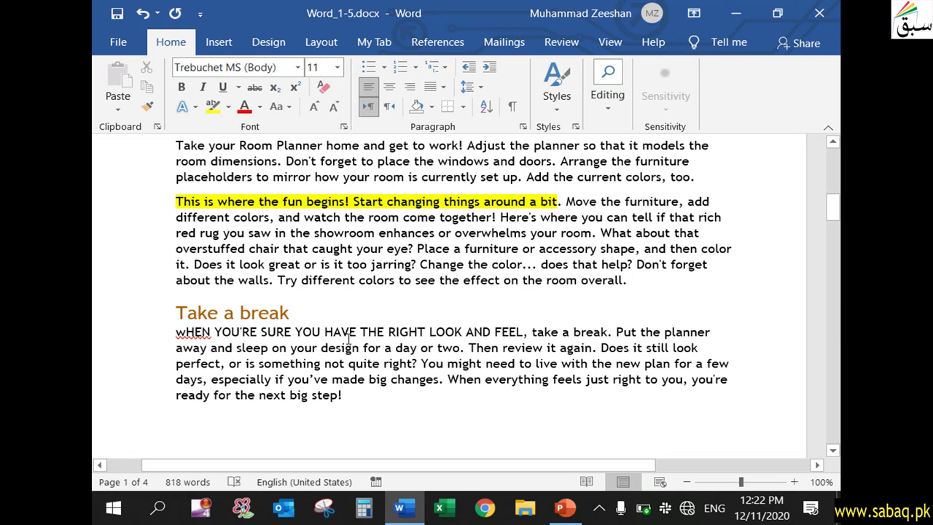
scroll(348, 357, down, 4)
scroll(348, 333, up, 3)
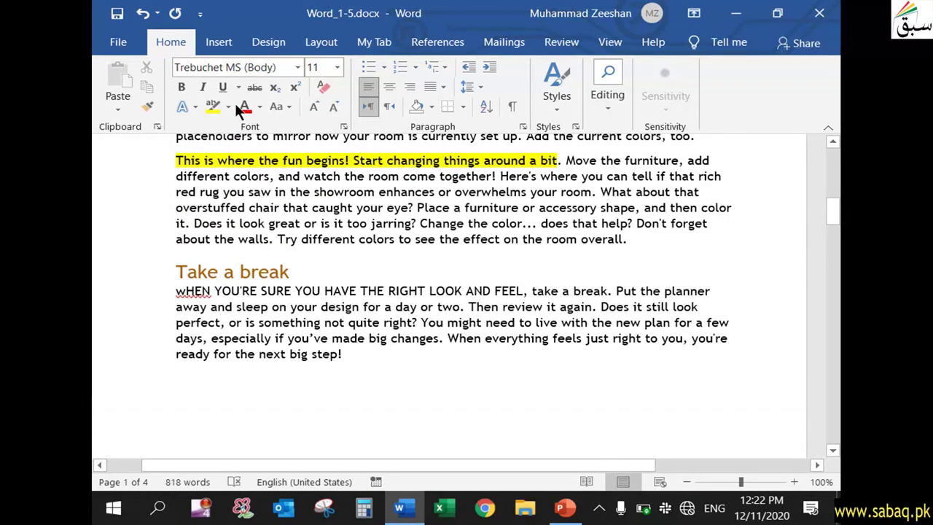
click(335, 66)
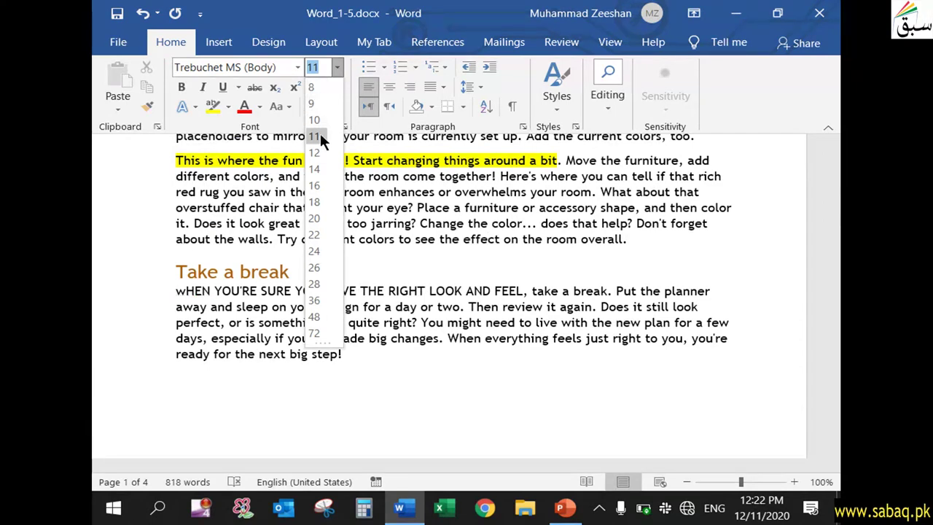
click(499, 241)
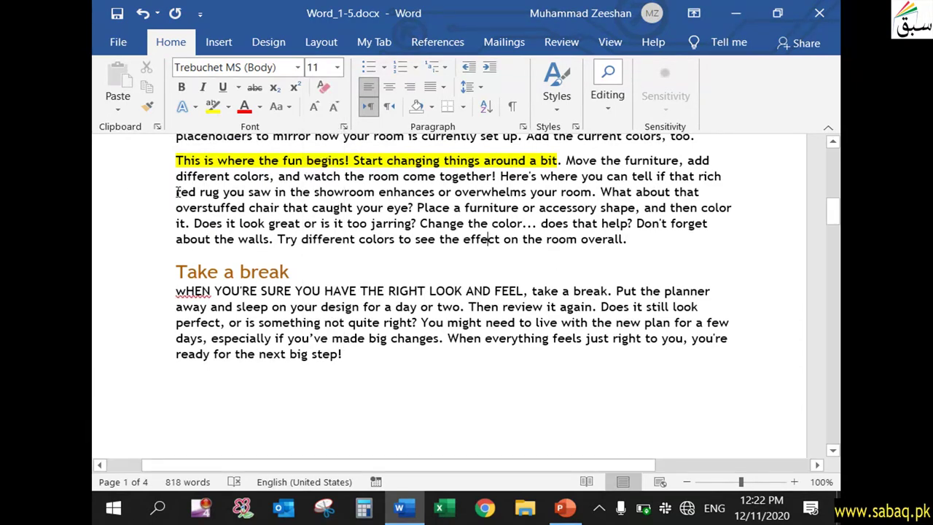
Step: Set 'Try different colors to see the effect on the room overall.' to 22 pt
drag(278, 239, 621, 240)
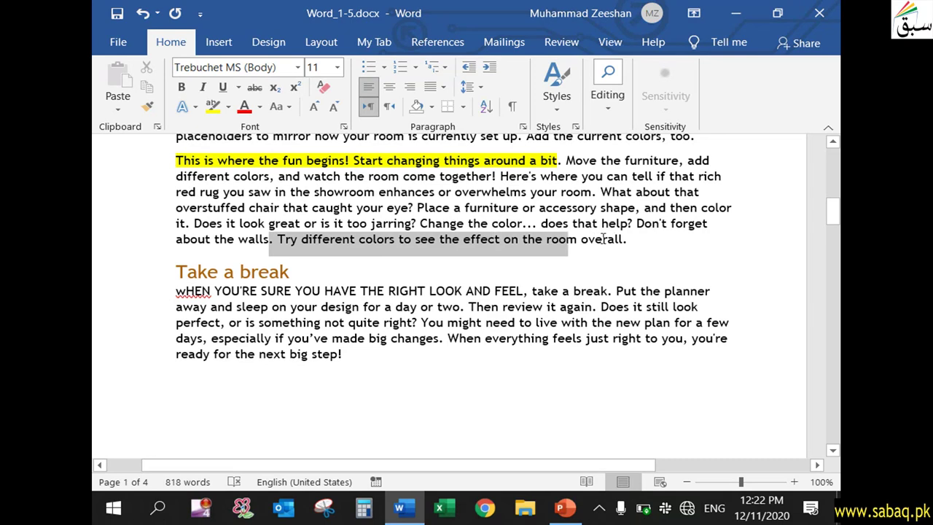
click(337, 67)
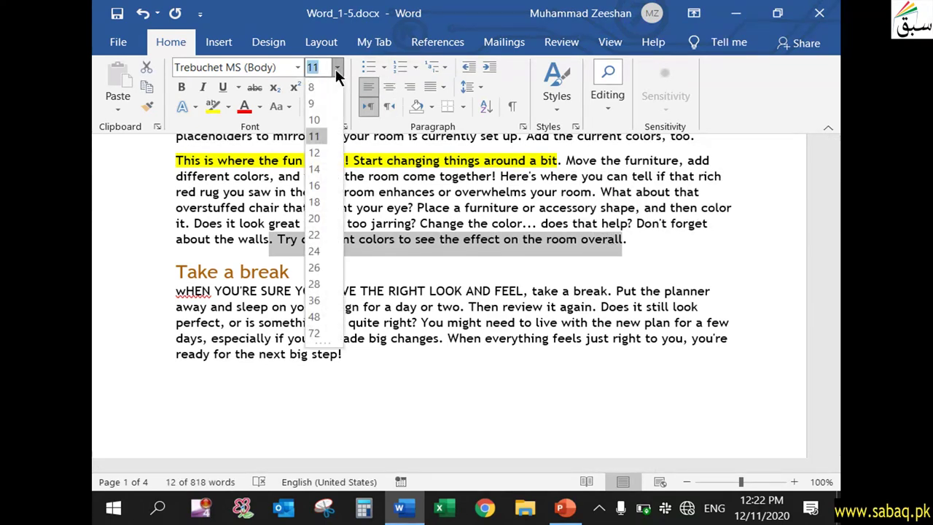
click(314, 234)
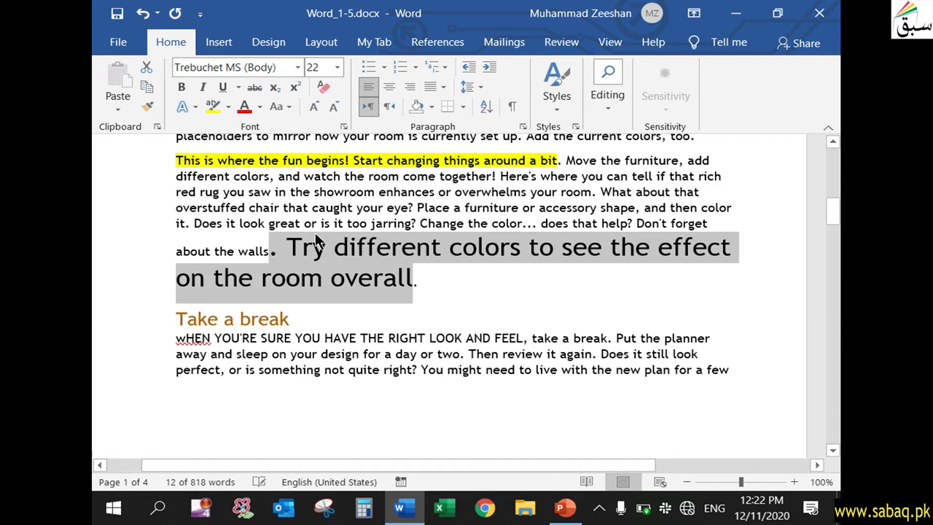
click(429, 283)
double_click(428, 282)
scroll(291, 247, up, 1)
drag(288, 289, 399, 318)
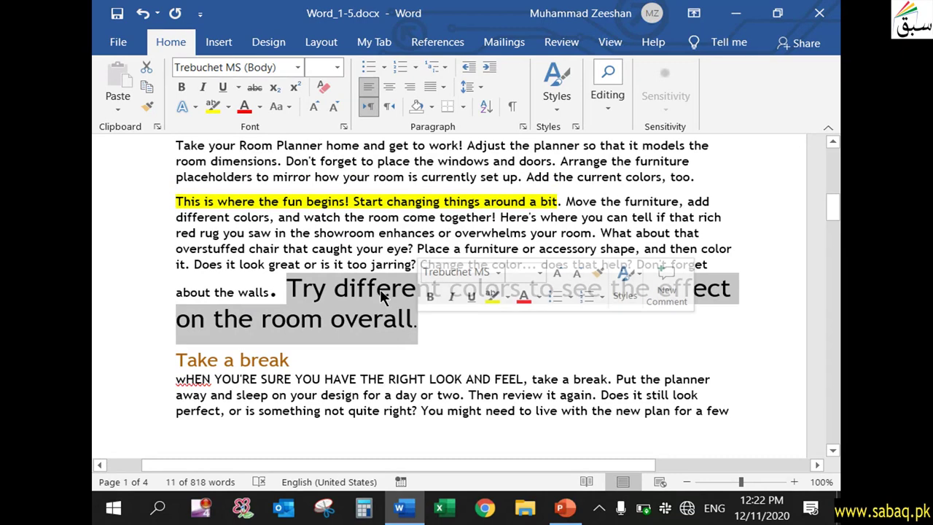
Step: Shrink the sentence twelve steps with Decrease Font Size
click(338, 107)
click(339, 107)
click(339, 107)
click(339, 107)
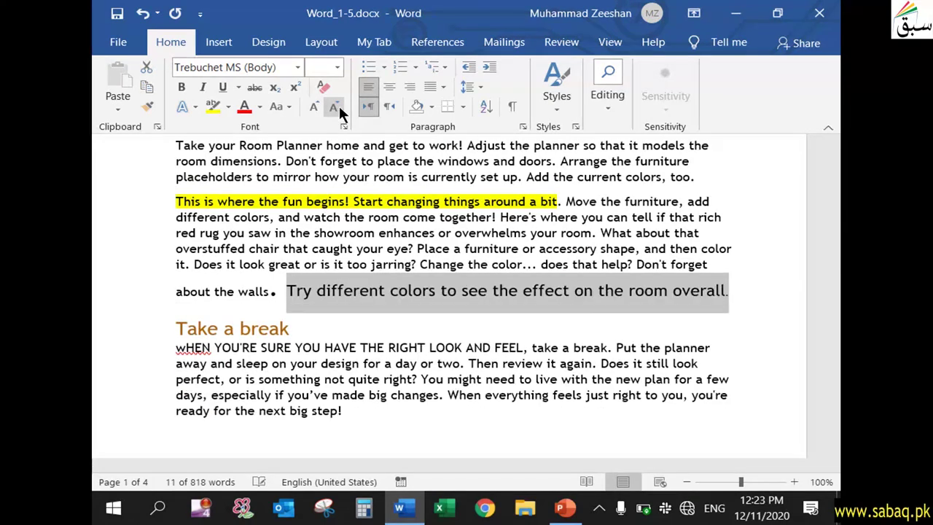
click(338, 107)
click(339, 106)
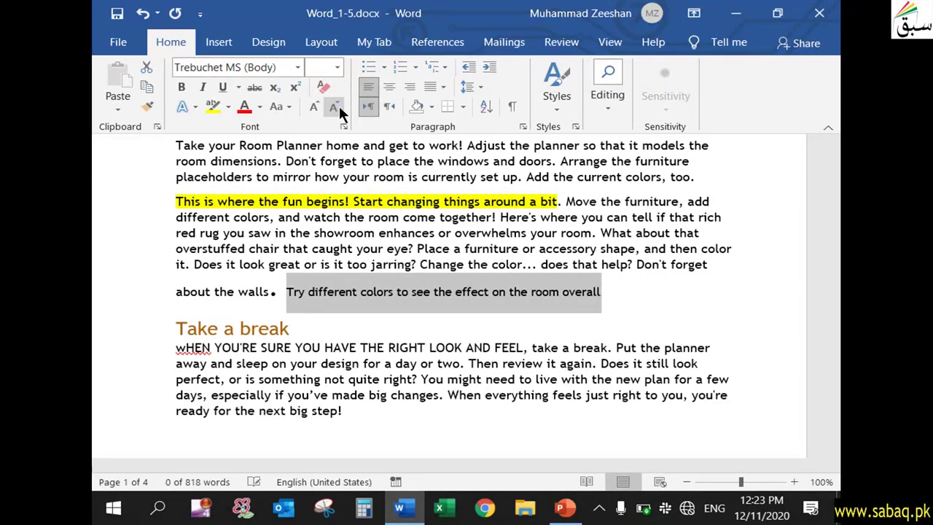
click(338, 105)
click(339, 106)
click(339, 106)
click(339, 106)
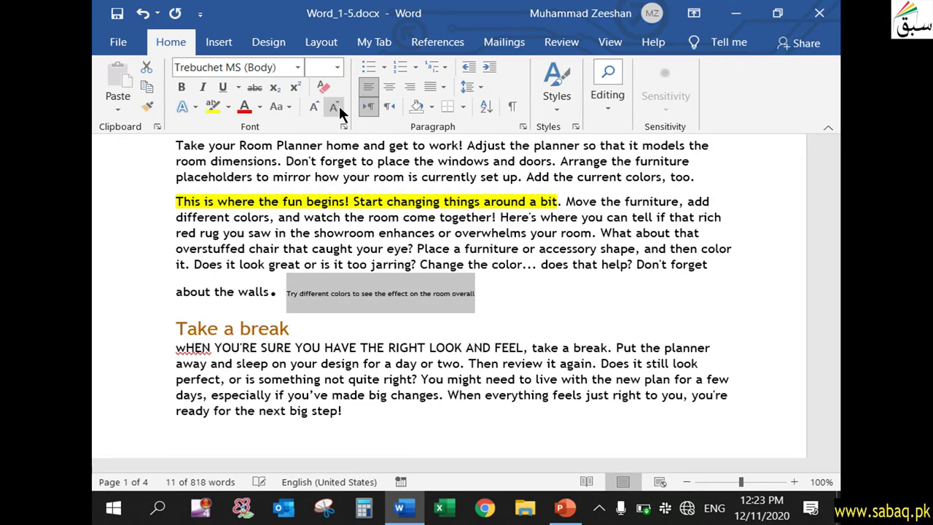
click(339, 106)
click(339, 105)
Step: Enlarge the sentence with Increase Font Size until it reaches 18 pt
click(314, 108)
click(315, 107)
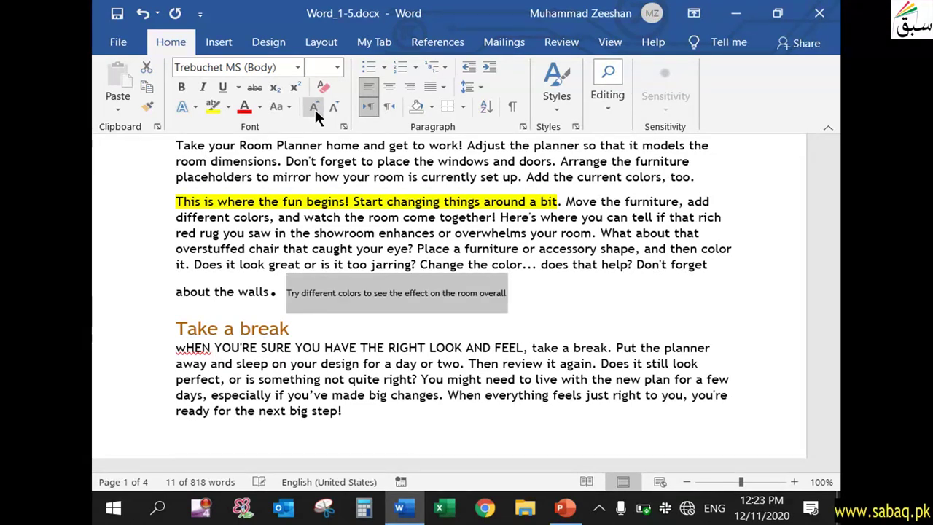
click(314, 107)
click(314, 107)
click(314, 107)
click(314, 107)
click(314, 107)
click(314, 107)
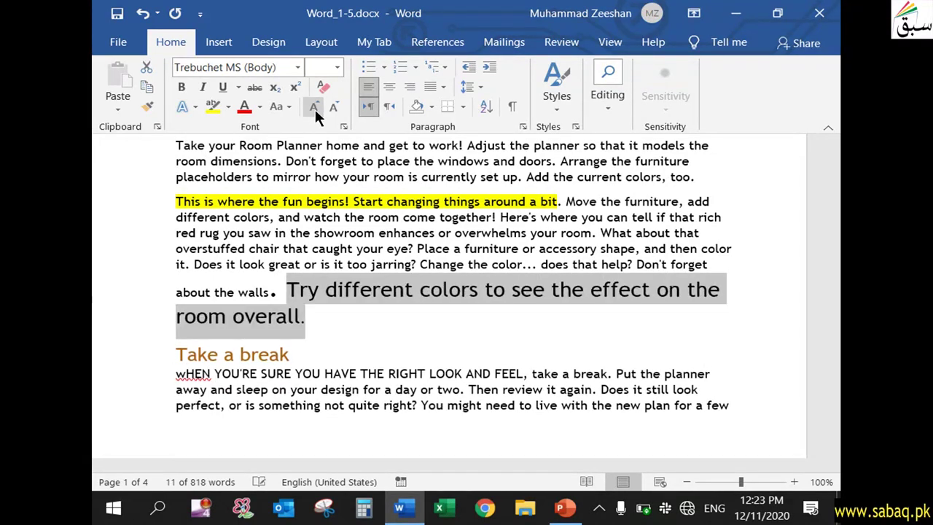
click(314, 107)
click(314, 107)
click(314, 107)
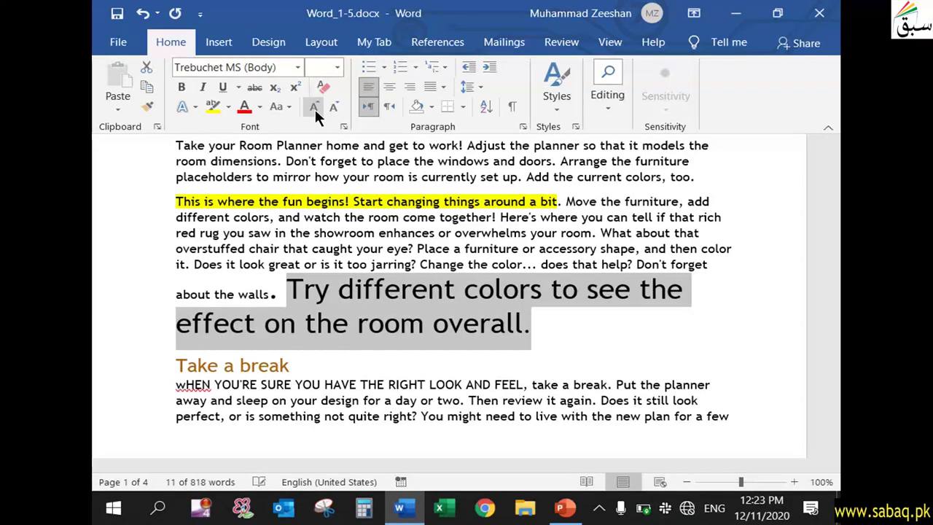
click(602, 339)
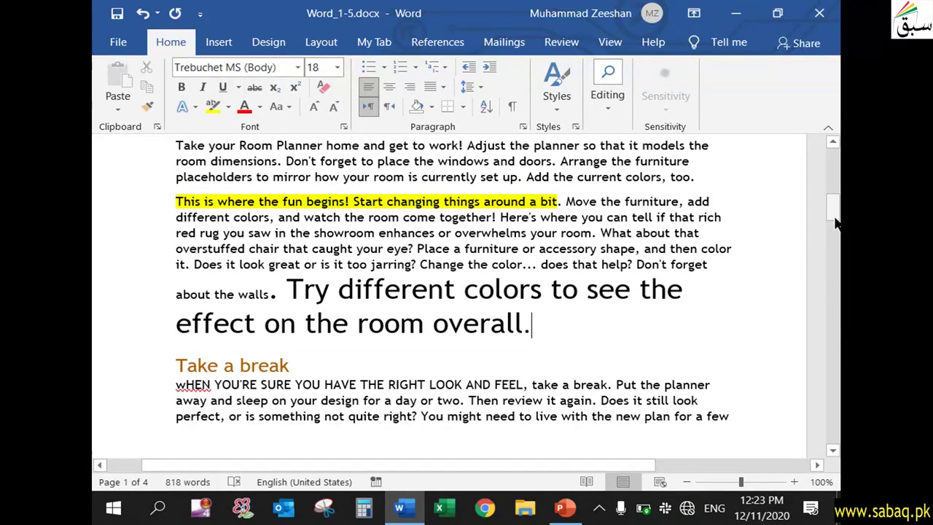
Step: Review the Font dialog's Font and Advanced tabs, cancel, then return to PowerPoint's Text formatting slide
drag(835, 213, 826, 149)
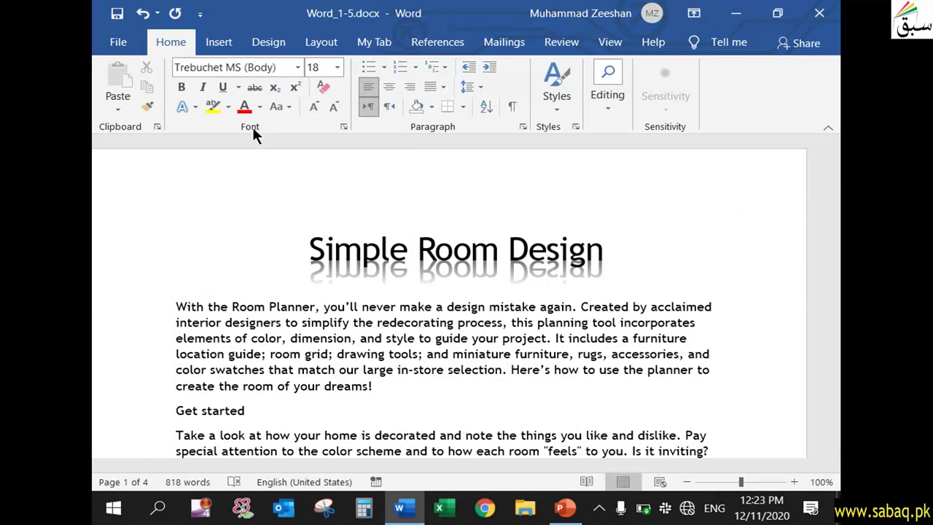
click(344, 128)
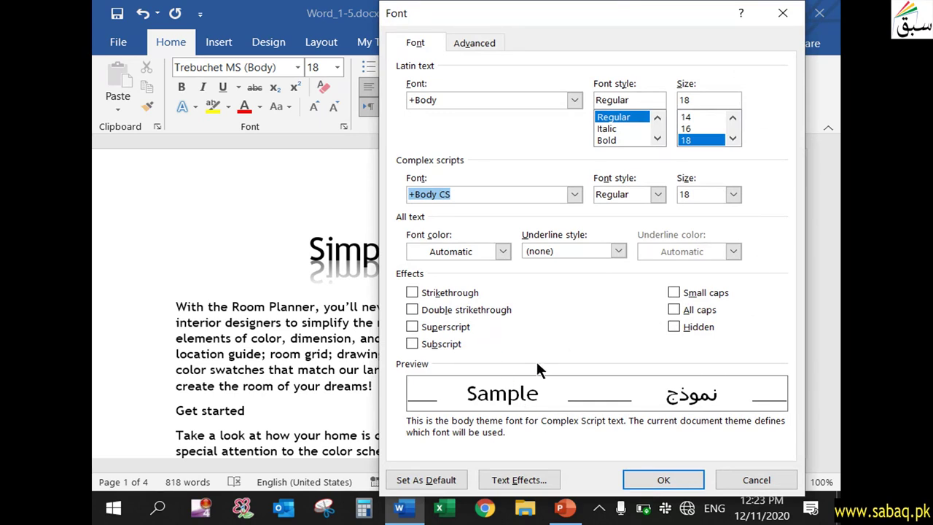
click(479, 46)
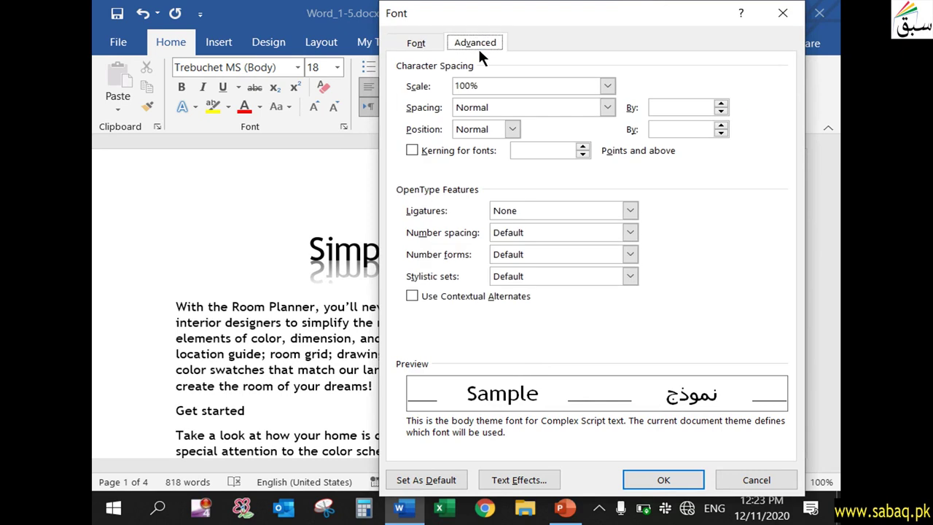
click(432, 43)
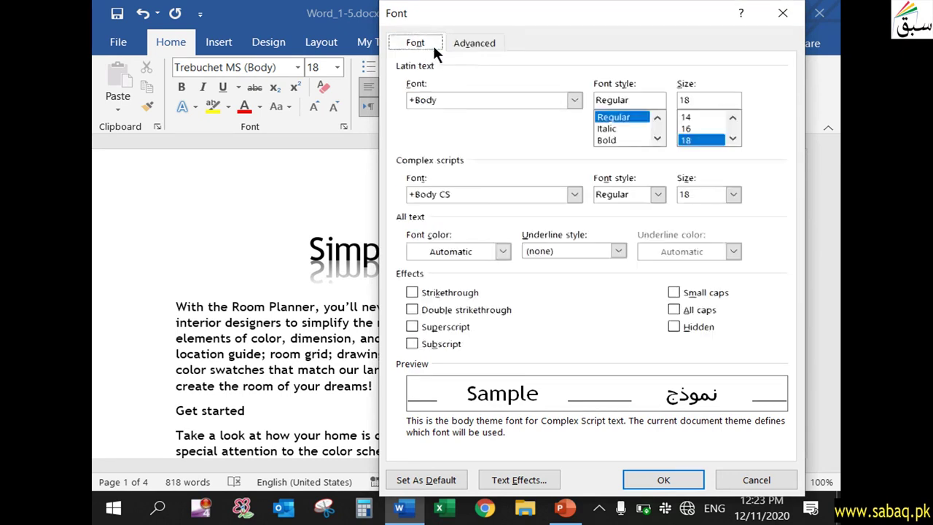
click(765, 482)
click(566, 507)
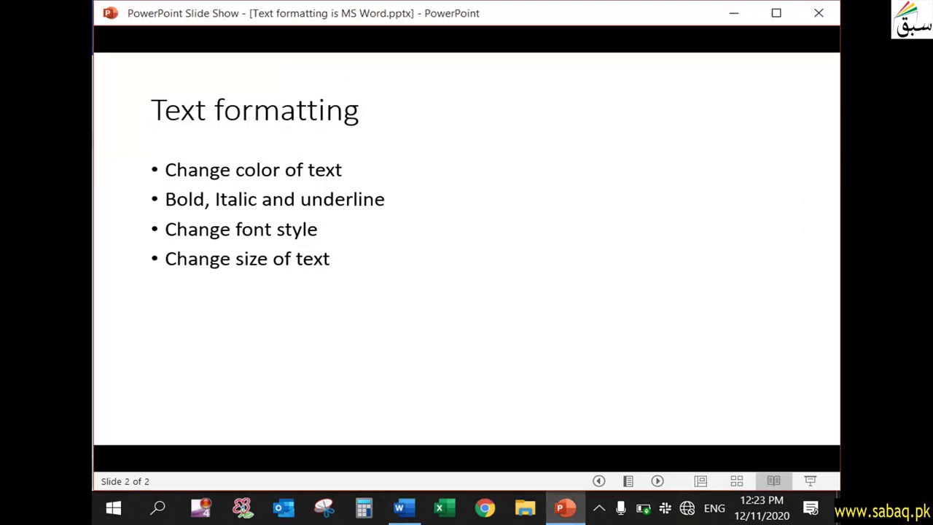